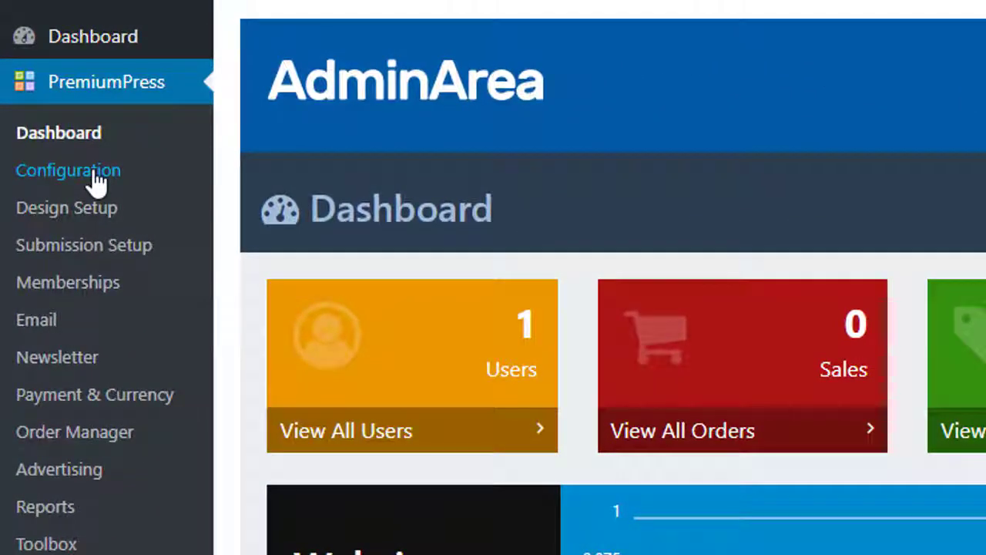
- From the theme's Languages settings, open the Loco Translate plugin details via Install Language Editor
click(96, 173)
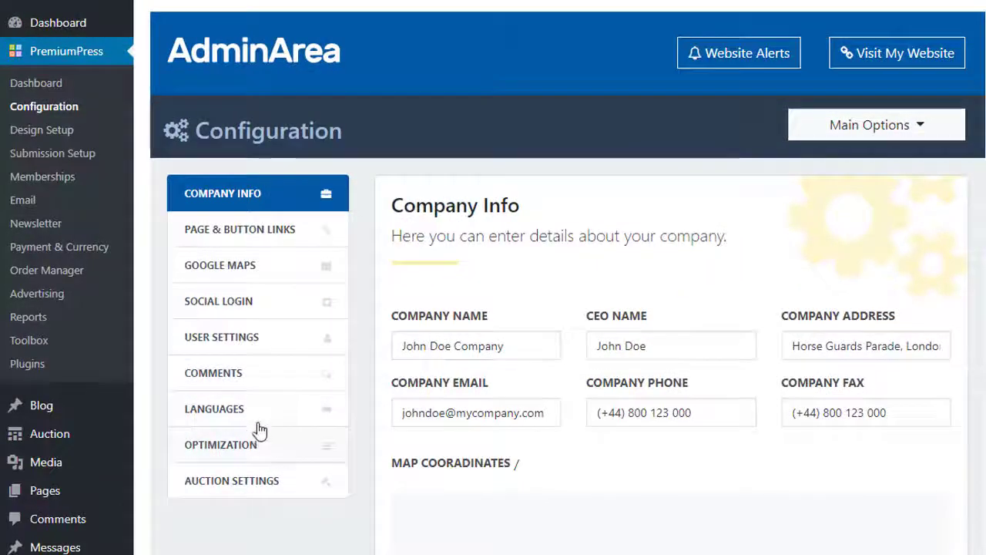
click(260, 413)
scroll(593, 269, down, 2)
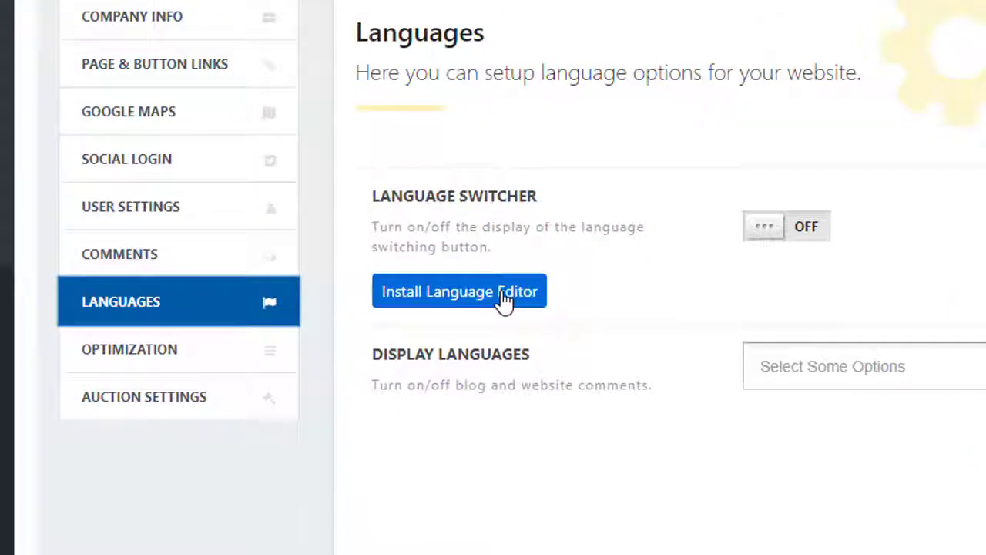
click(494, 302)
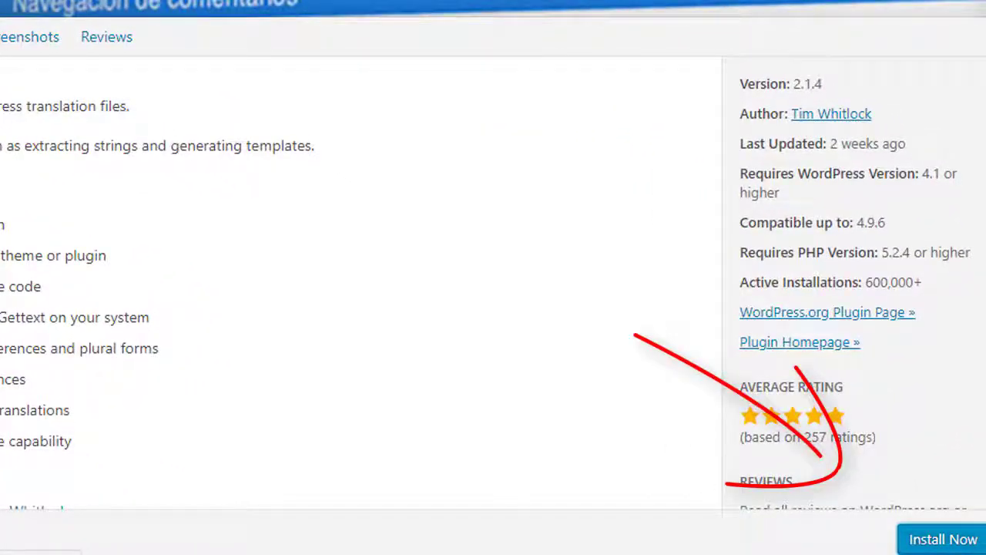
- Install Loco Translate 2.1.4 and activate it
click(943, 540)
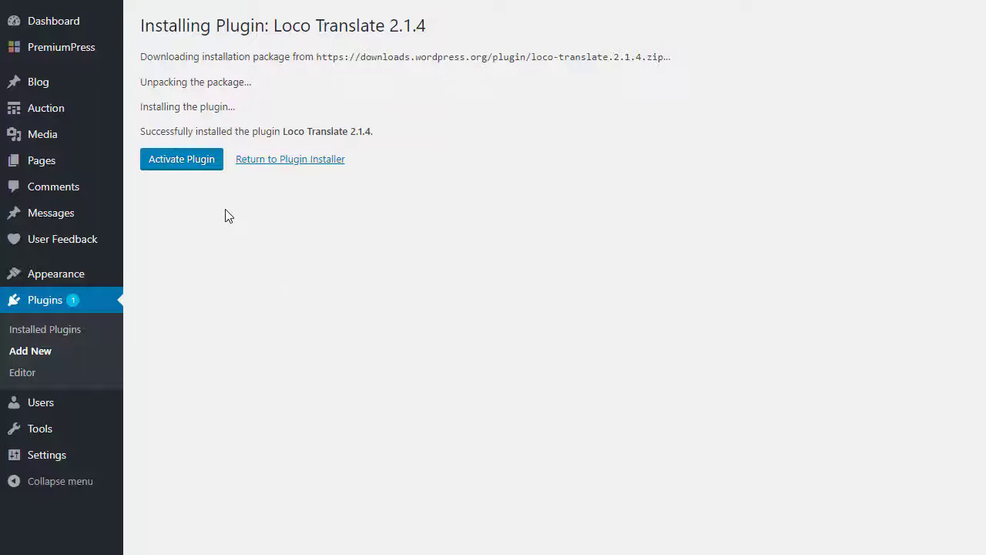
click(198, 170)
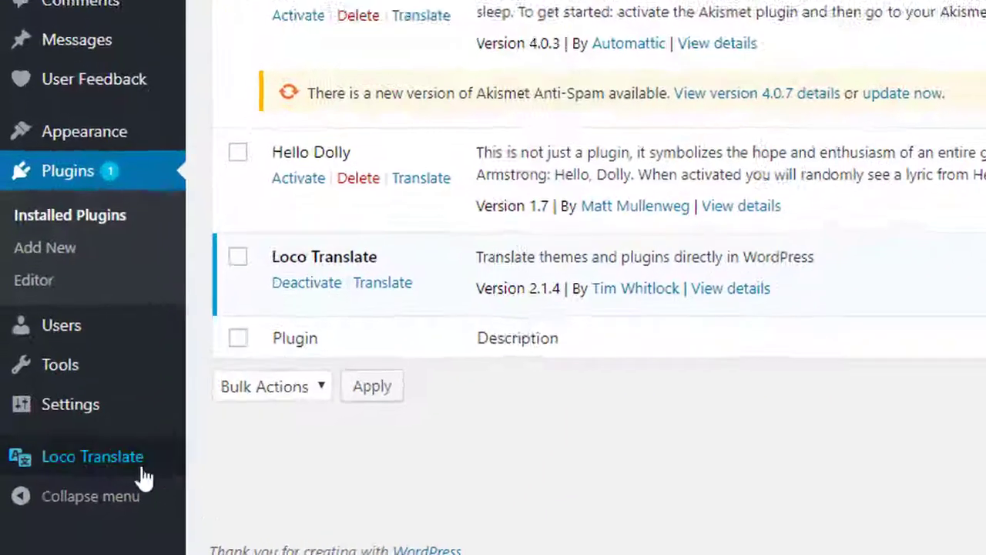
- Start a new English (United States) language for the Auction Theme, saved as premiumpress-en_US.po
mouse_move(96, 493)
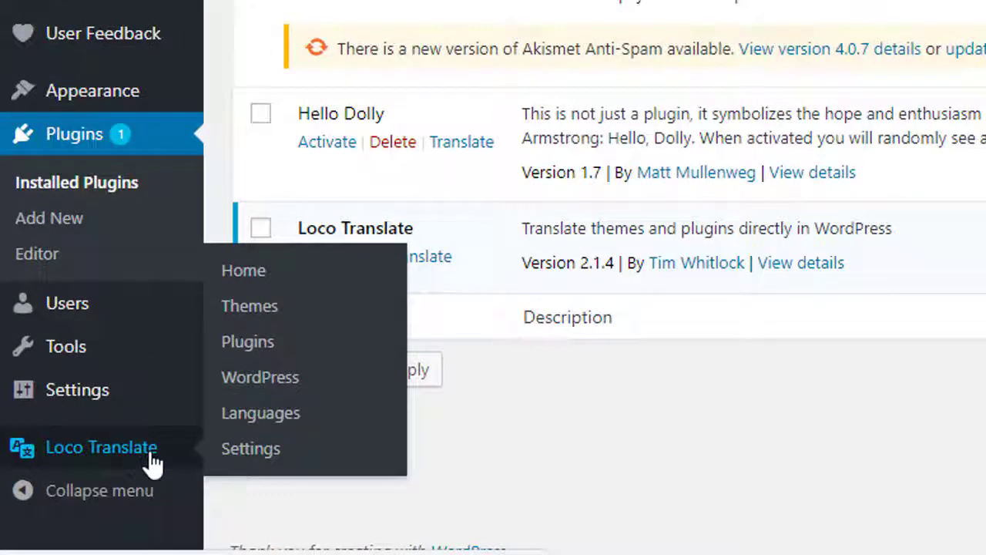
click(230, 305)
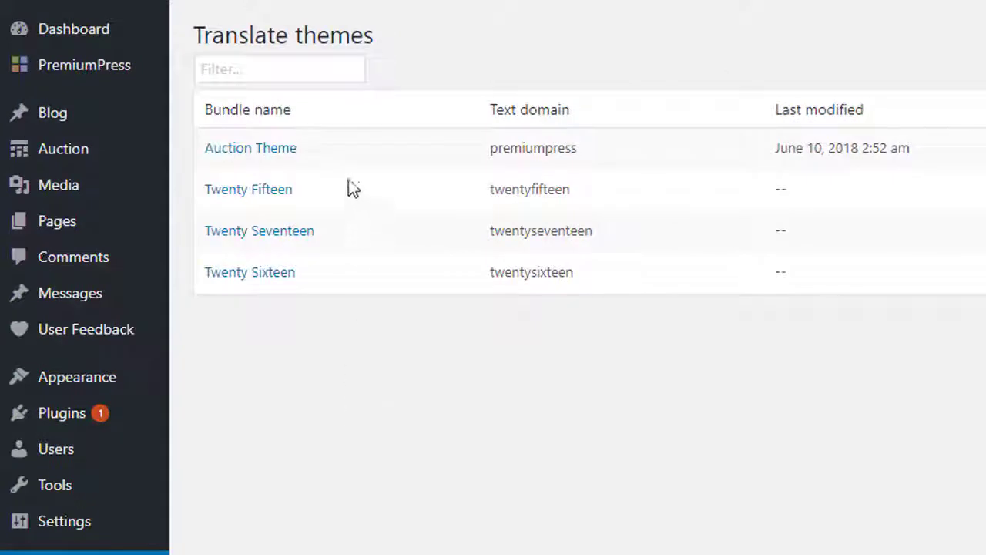
click(276, 154)
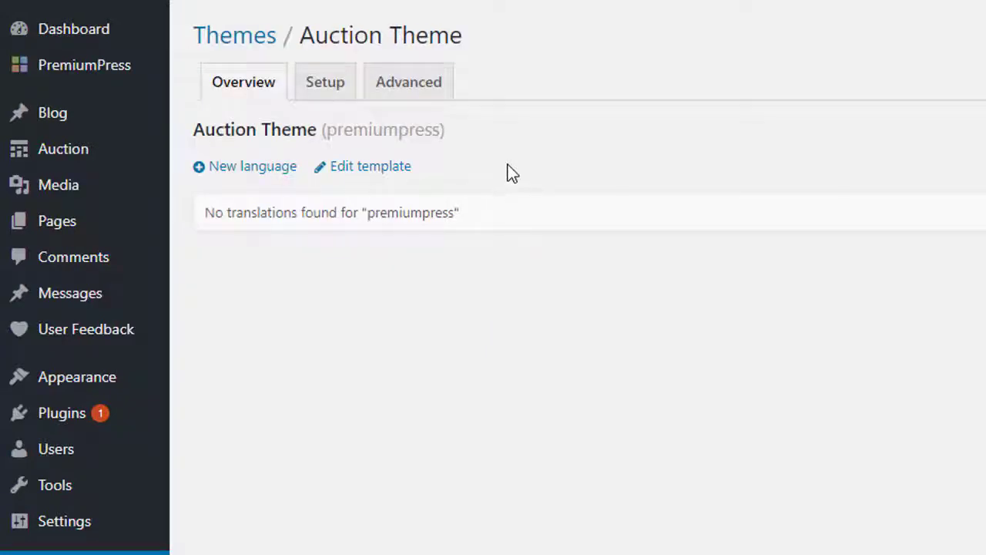
click(270, 176)
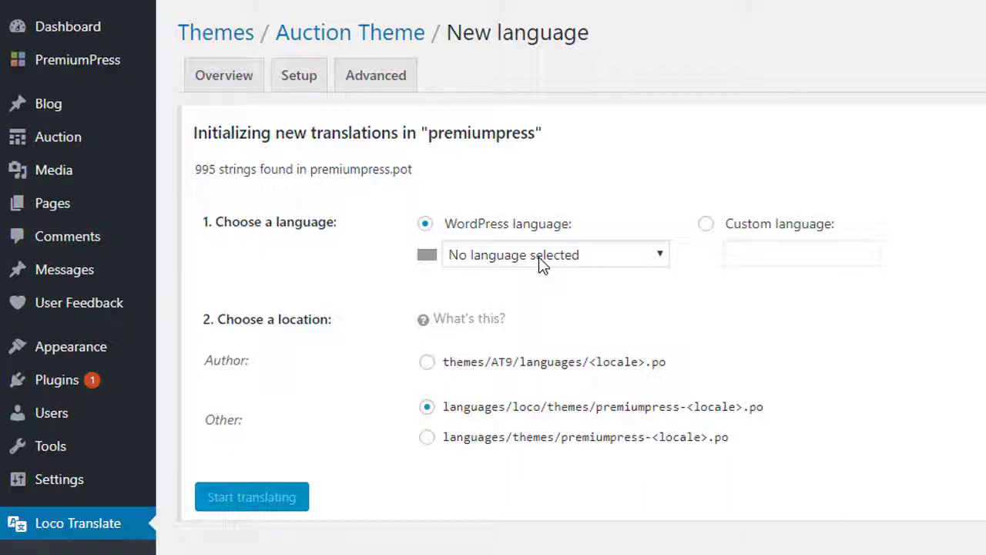
click(538, 257)
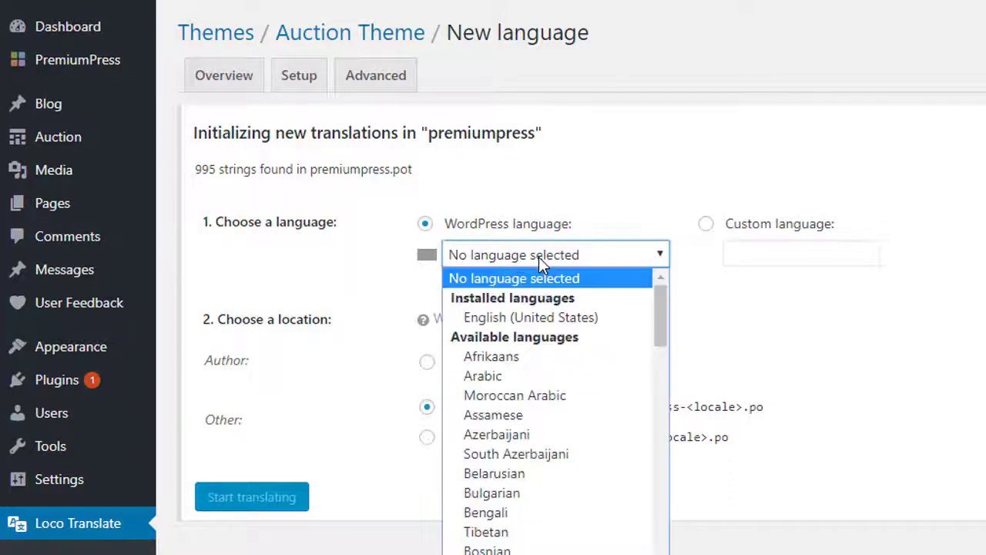
click(522, 316)
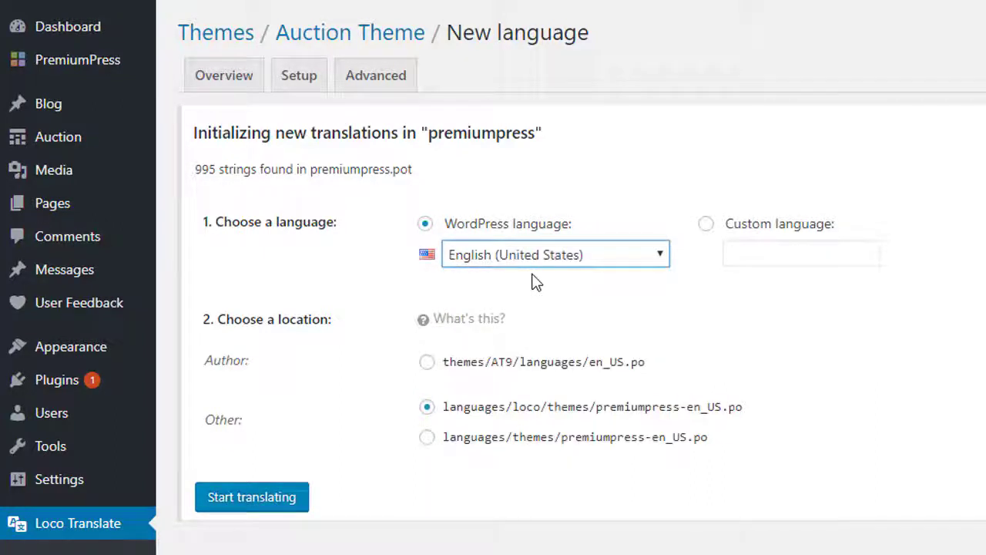
- Create the en_US translation file and filter to the My Account string
click(282, 510)
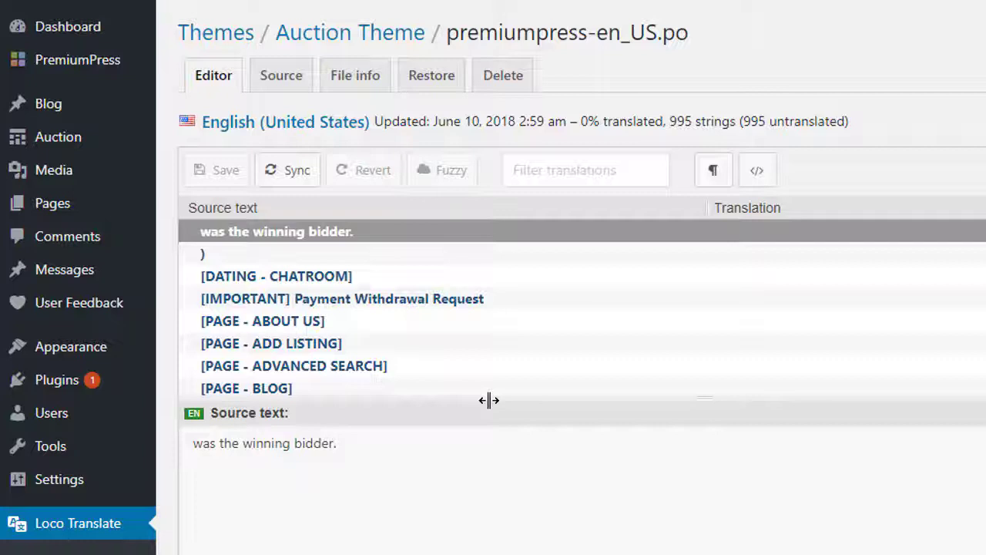
click(550, 168)
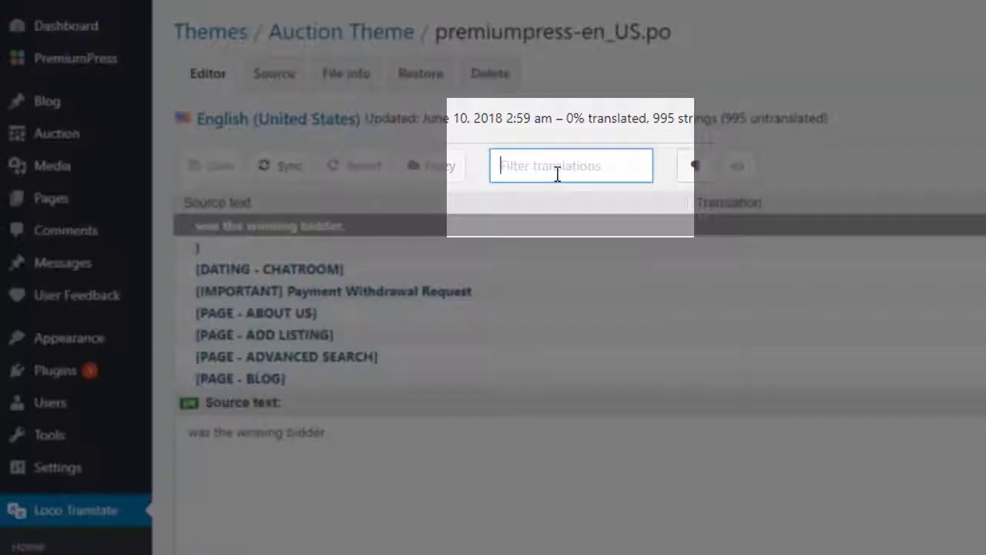
text(my ac)
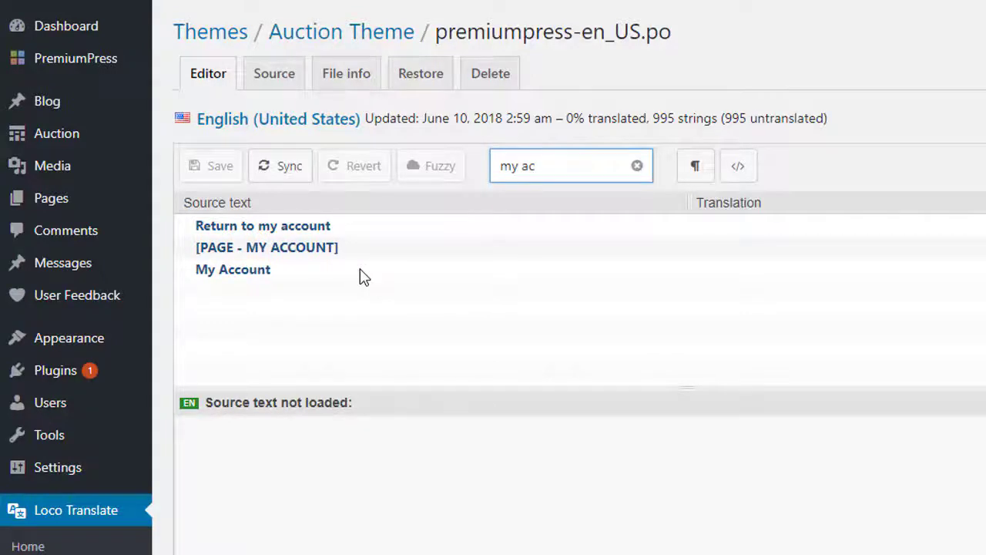
click(360, 269)
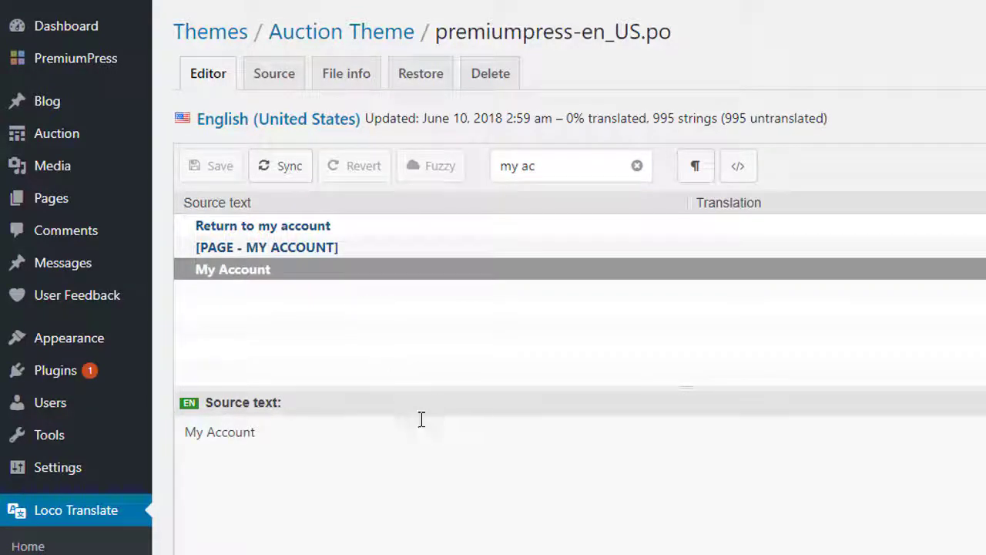
scroll(493, 324, down, 2)
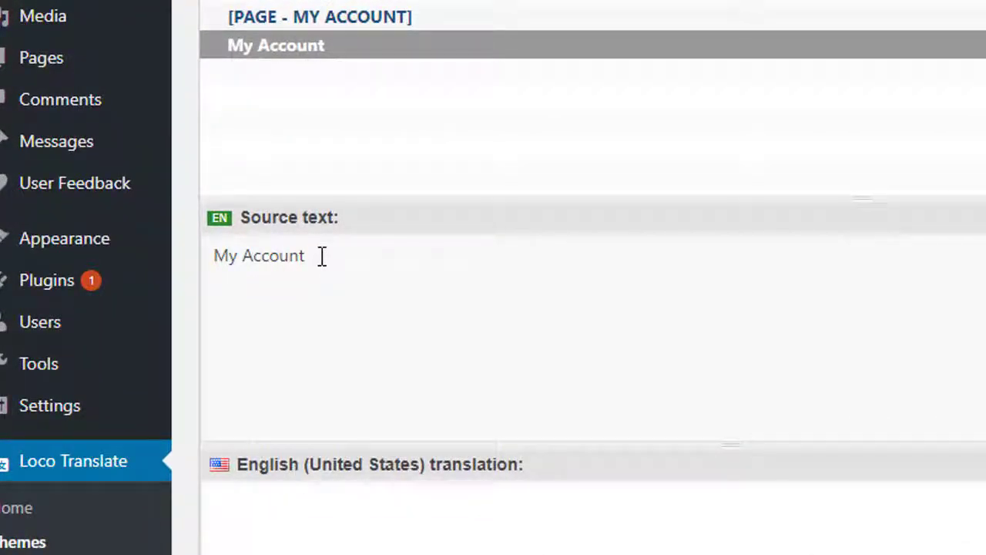
- Translate My Account as 'Testing 123' and save the file
click(348, 524)
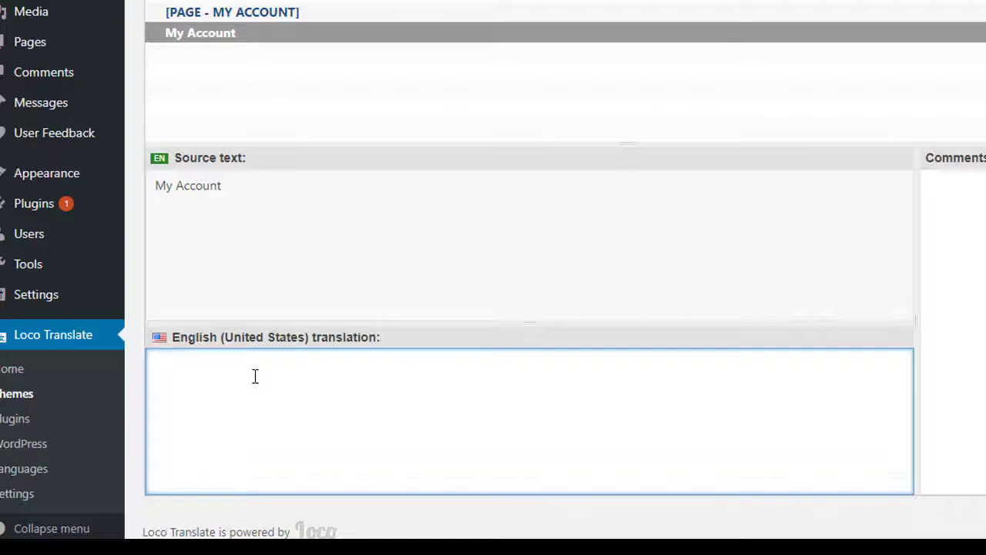
text(Testing 123)
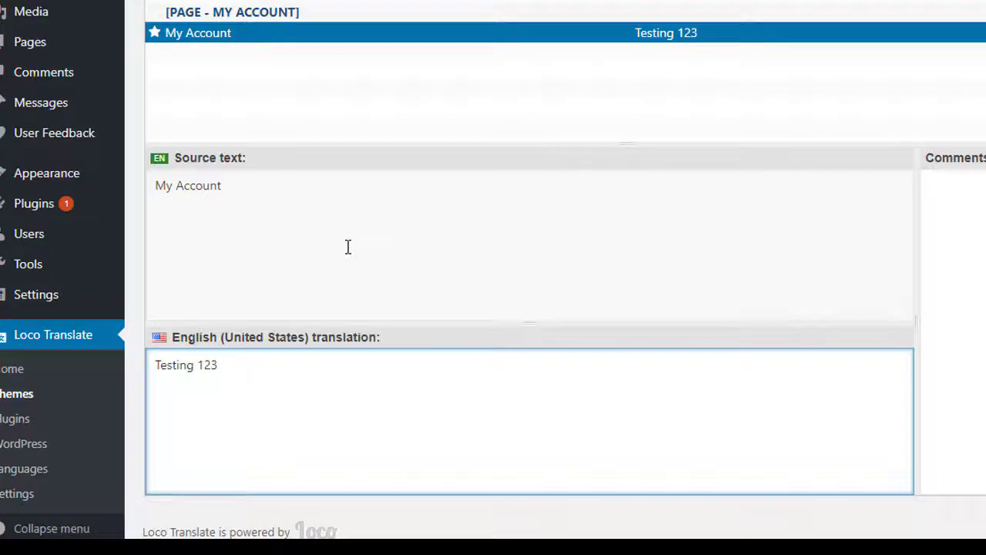
scroll(262, 385, up, 3)
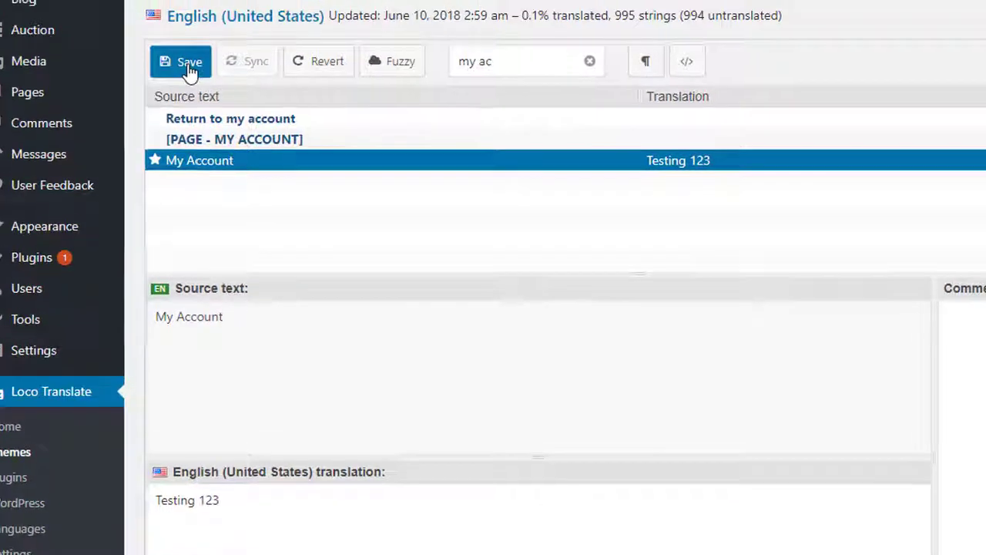
click(185, 52)
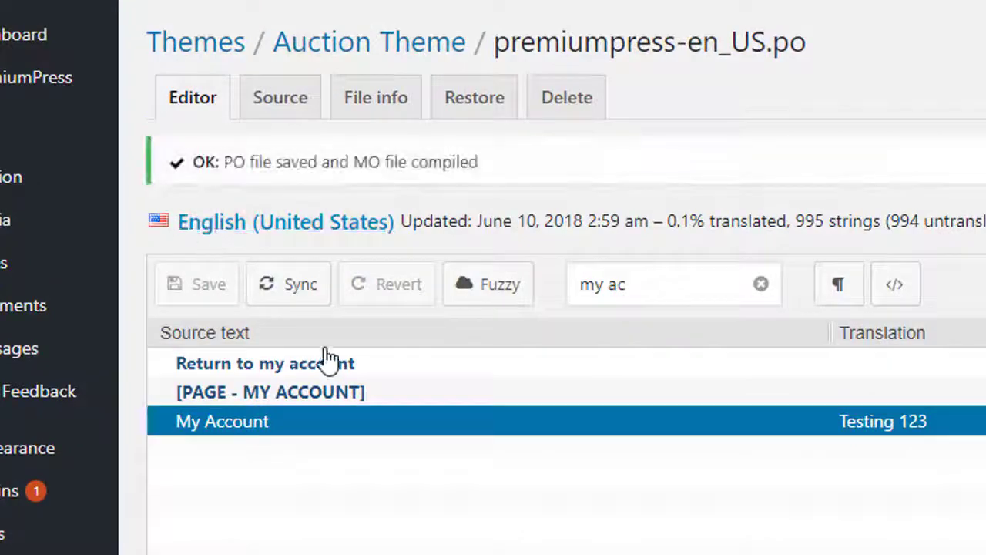
- Sync the en_US file, confirm the header shows TESTING 123, and return to the string filter
click(287, 287)
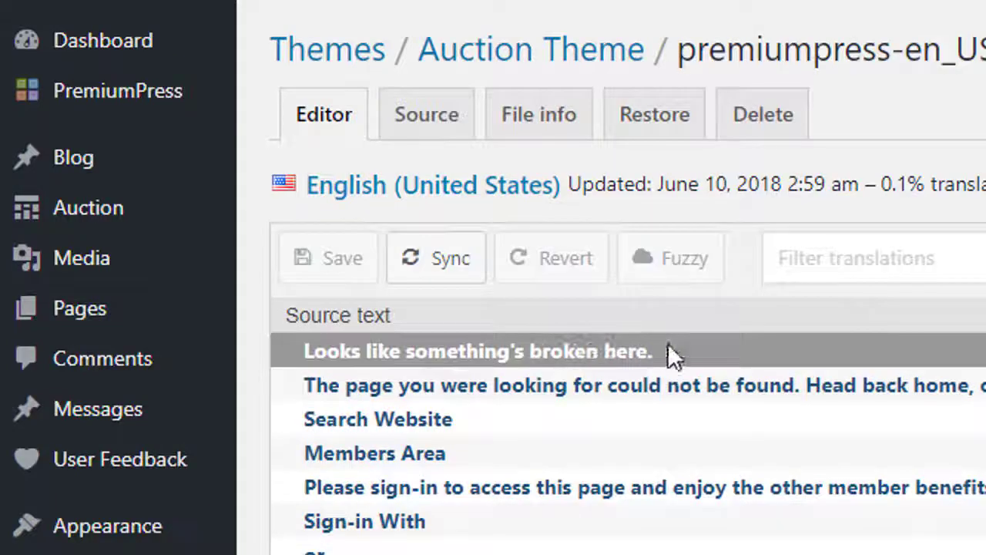
click(814, 255)
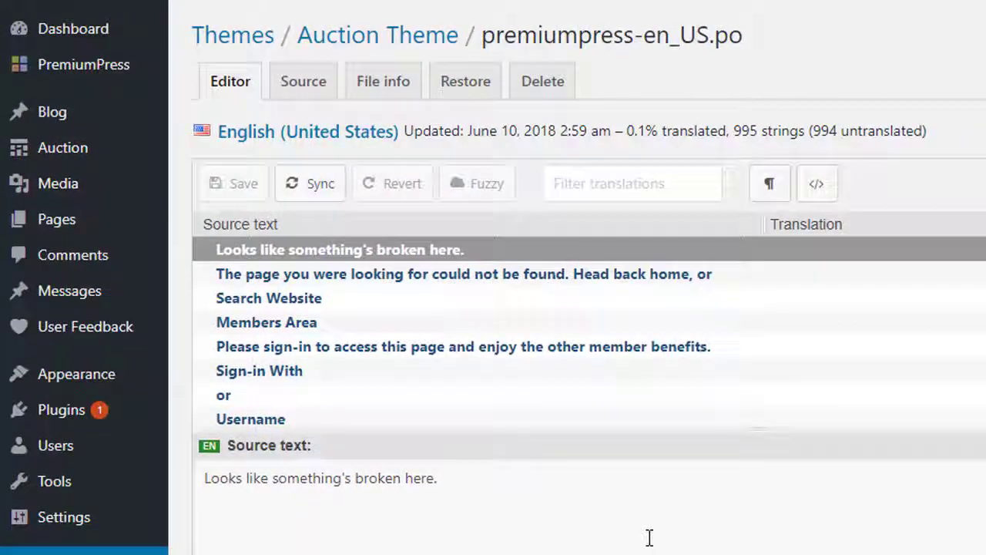
- Go to the theme's Languages settings and turn on the language switcher
mouse_move(121, 81)
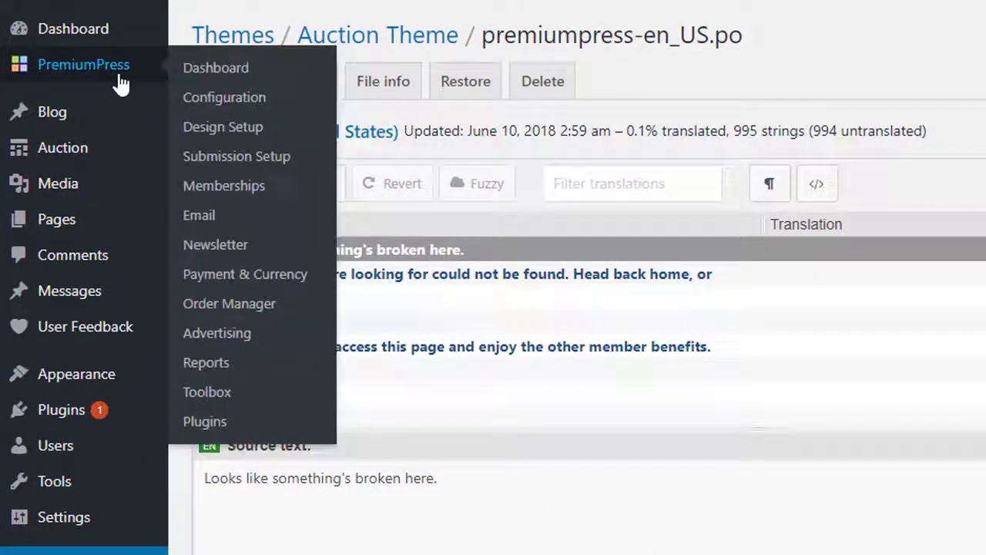
click(209, 100)
scroll(212, 123, down, 2)
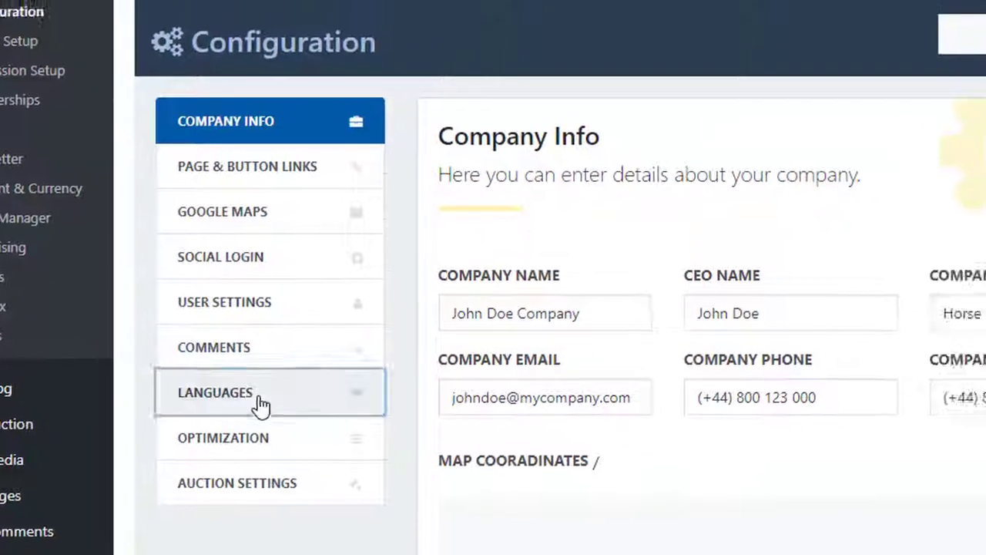
click(260, 405)
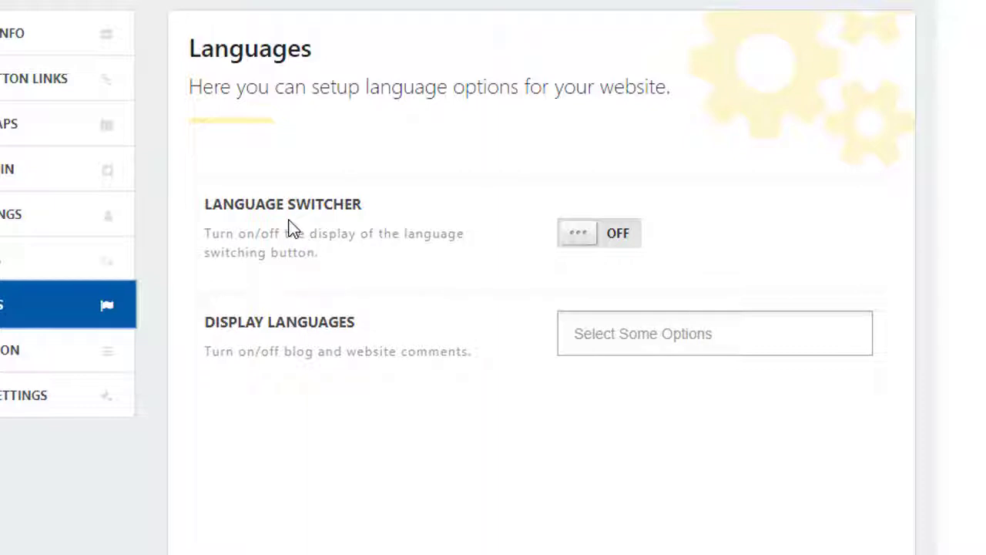
click(628, 254)
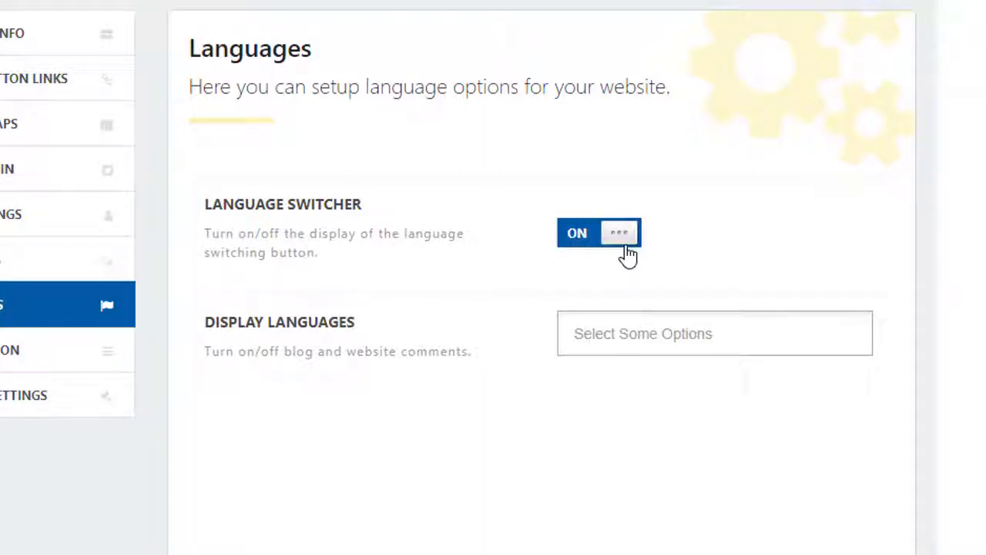
- Choose English (United States), Chinese (China) and Spanish (Spain) as display languages
click(663, 336)
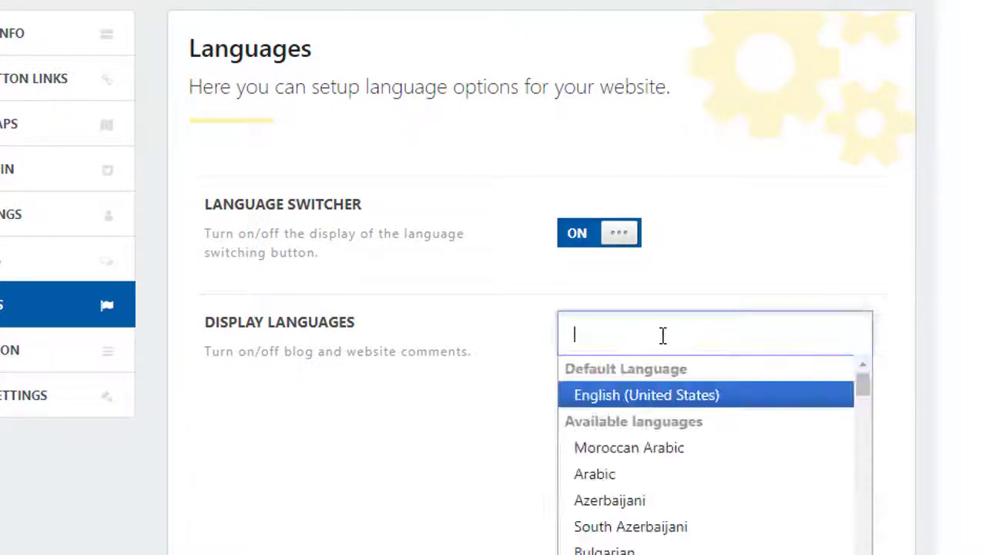
click(651, 394)
click(790, 347)
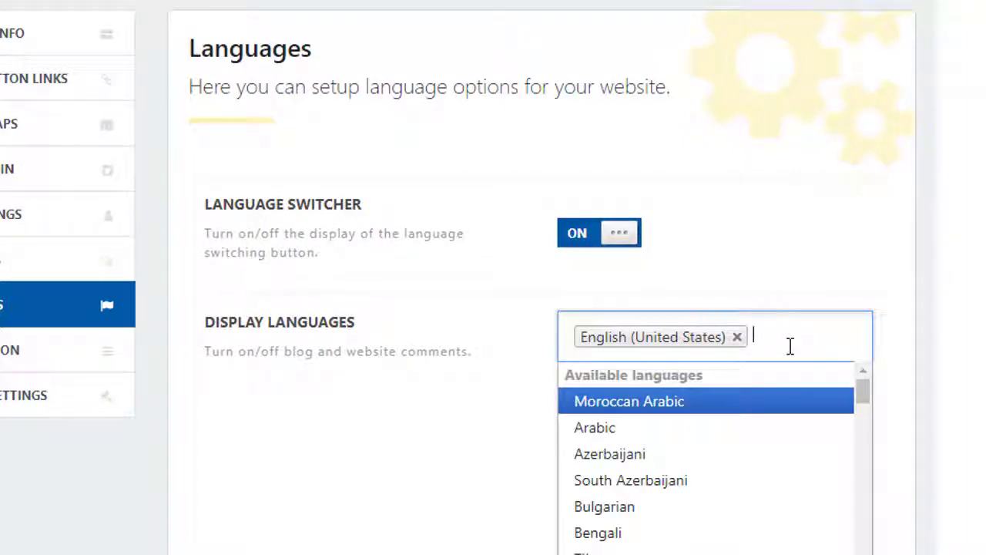
text(ch)
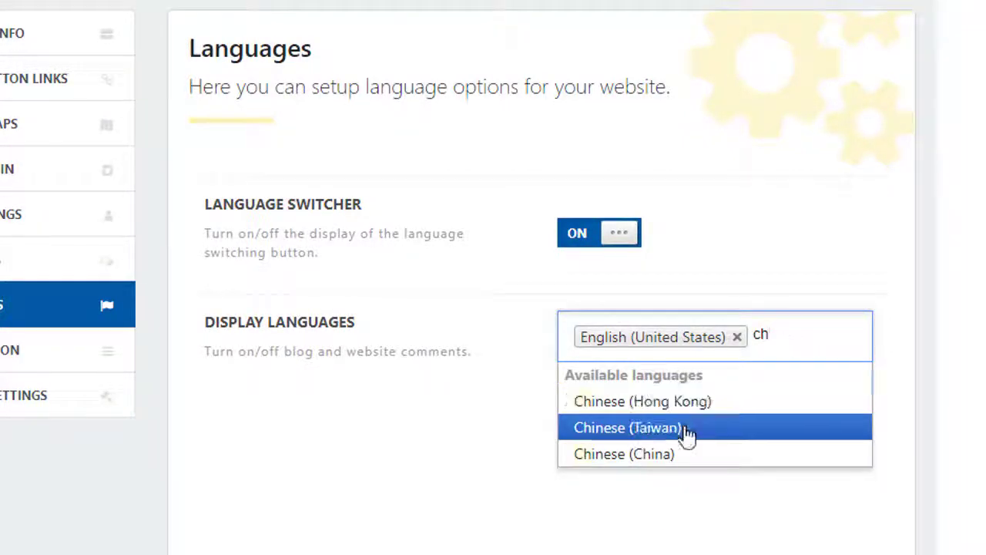
click(688, 455)
click(787, 375)
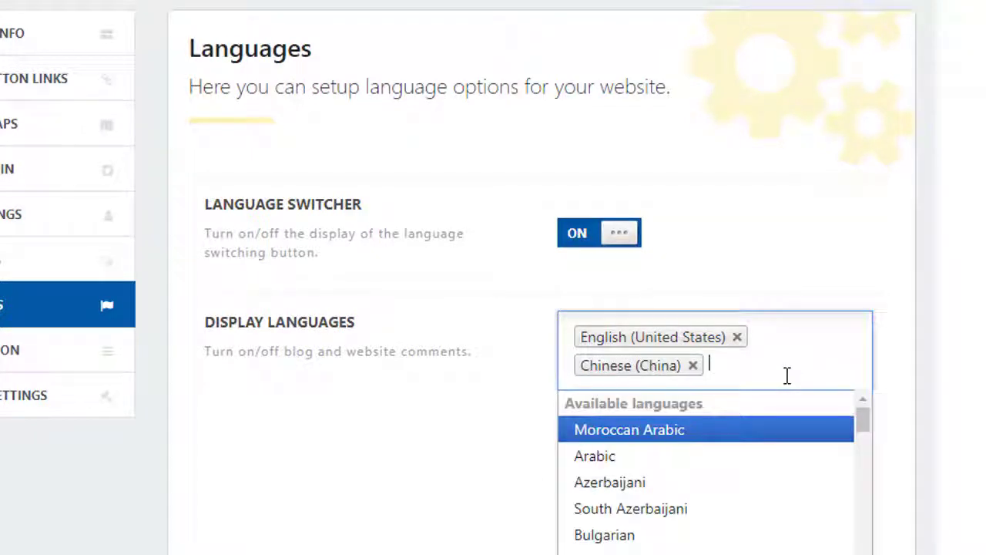
text(sp)
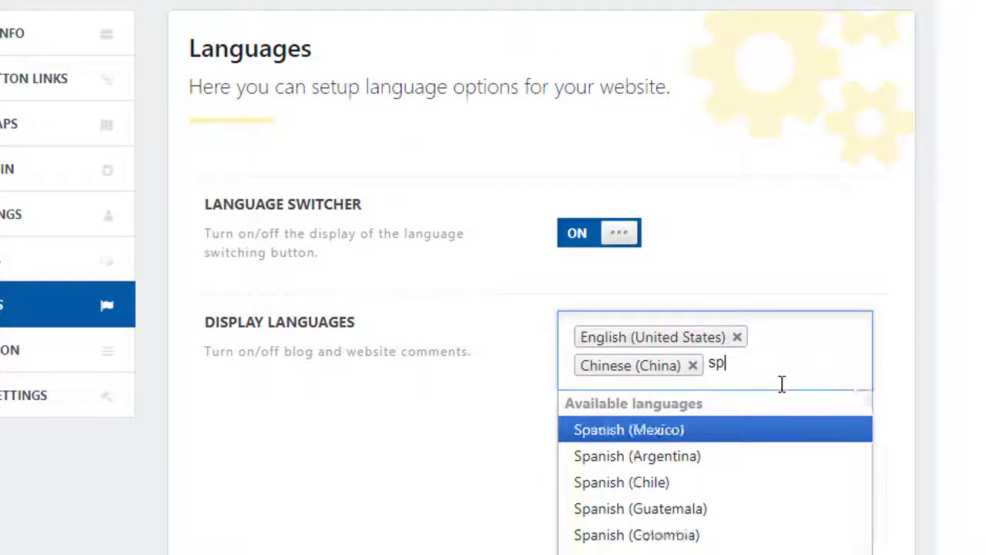
click(631, 507)
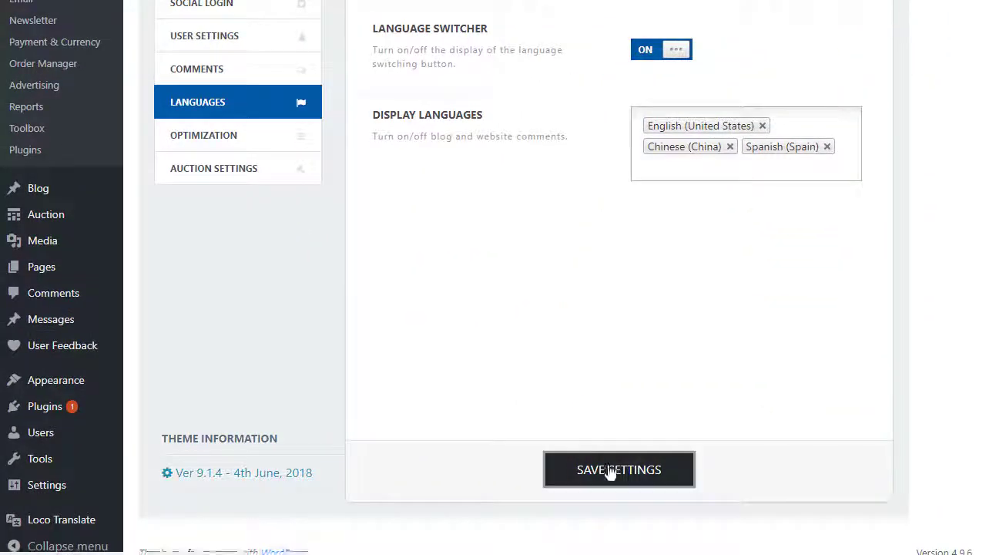
- Save the language settings and check the front-end flag switcher lists US, Spain and China
click(607, 470)
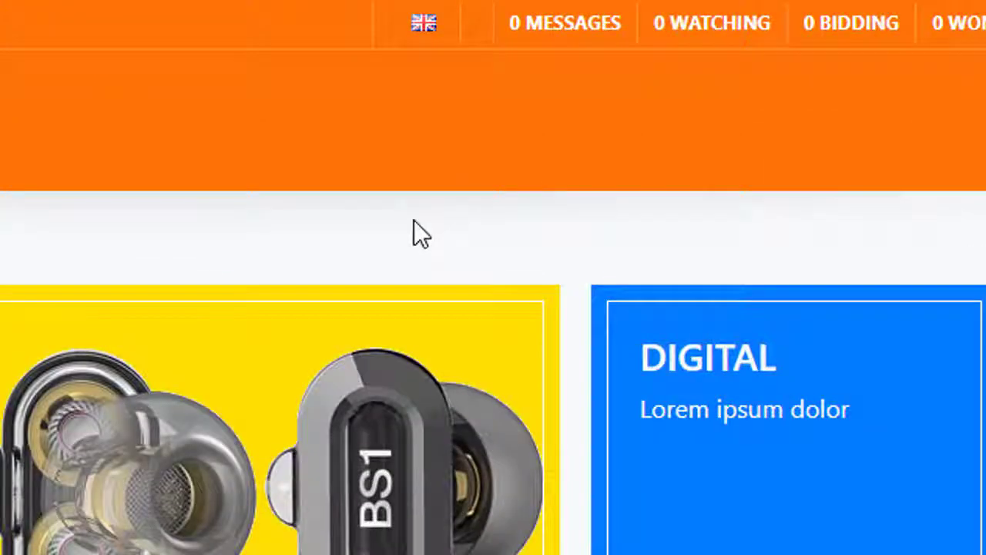
click(422, 25)
mouse_move(427, 24)
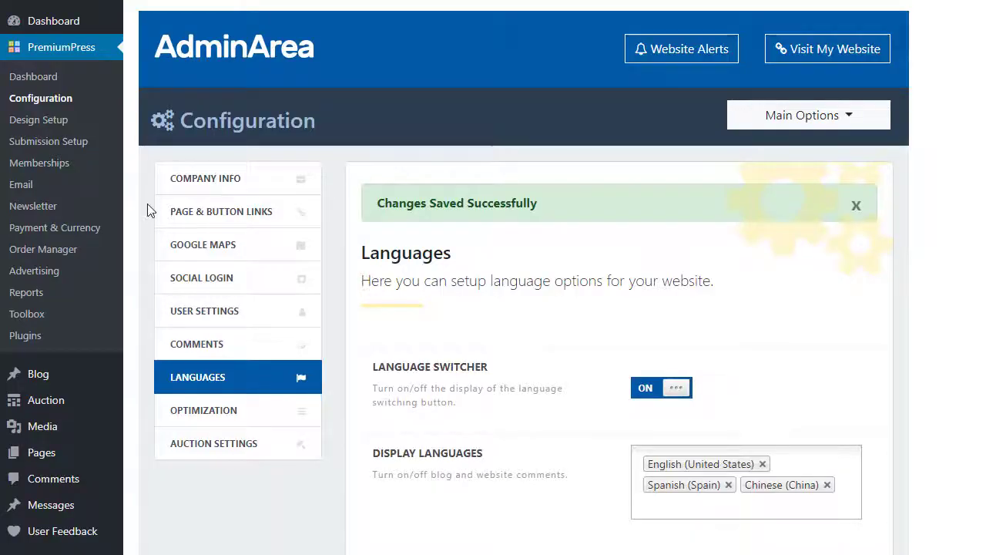
- Open the new language form for the Auction Theme in Loco Translate
scroll(125, 249, down, 4)
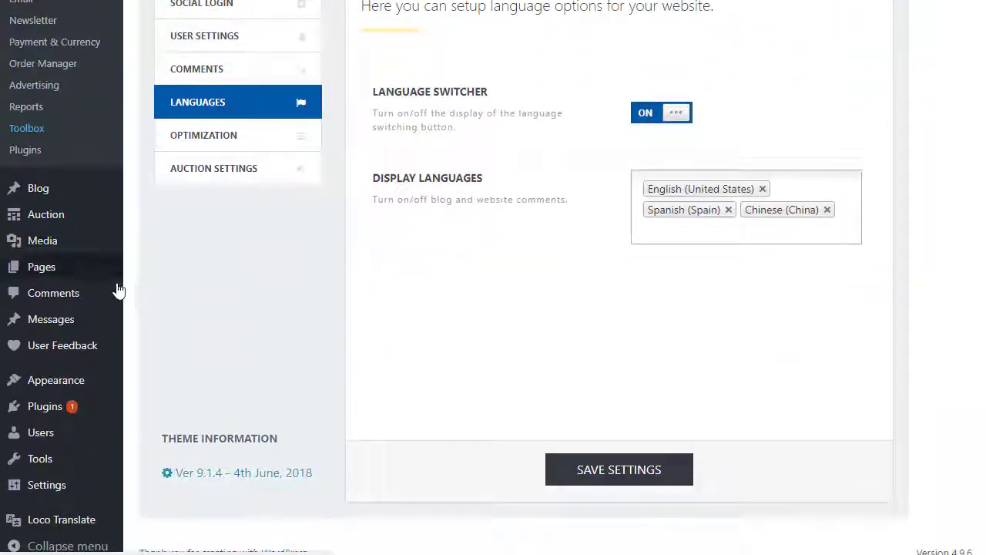
click(85, 524)
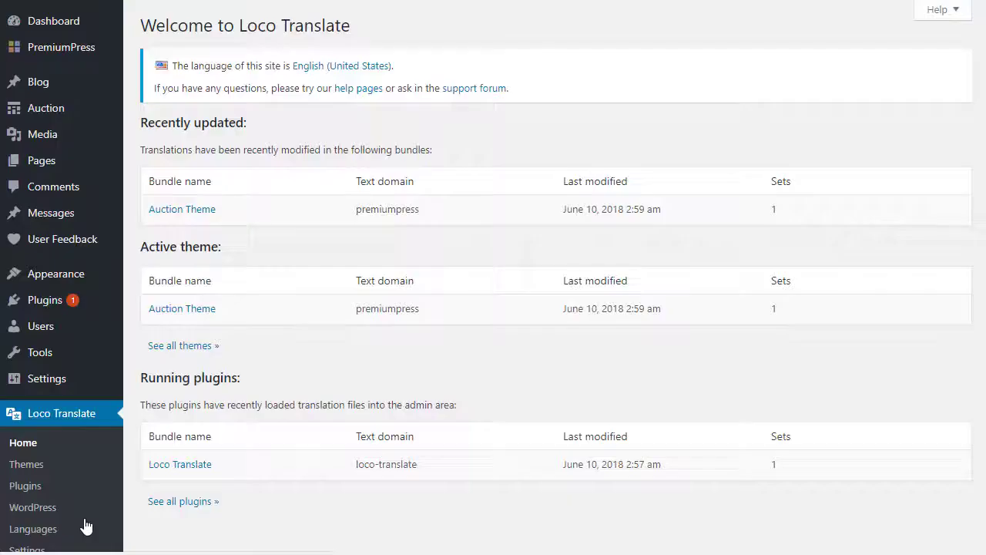
click(31, 463)
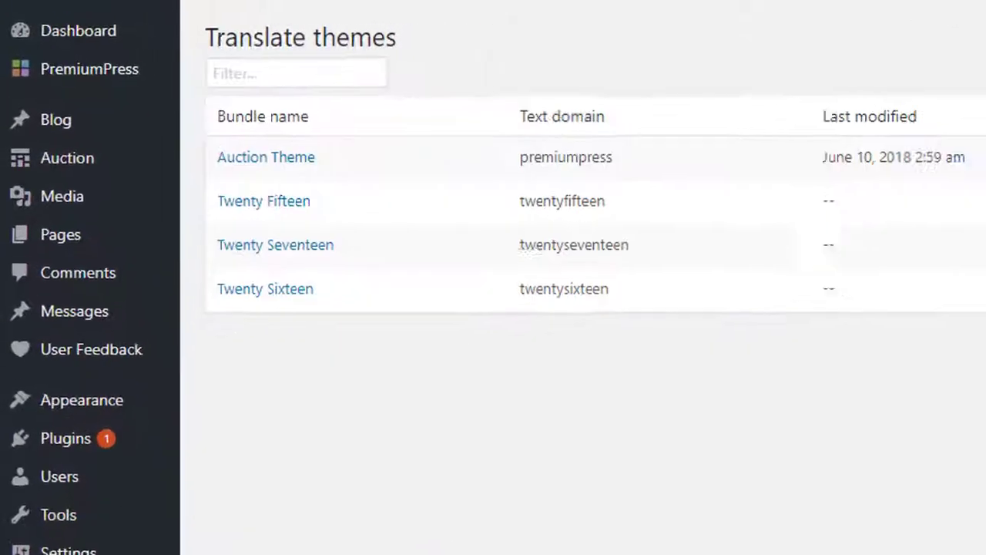
click(297, 171)
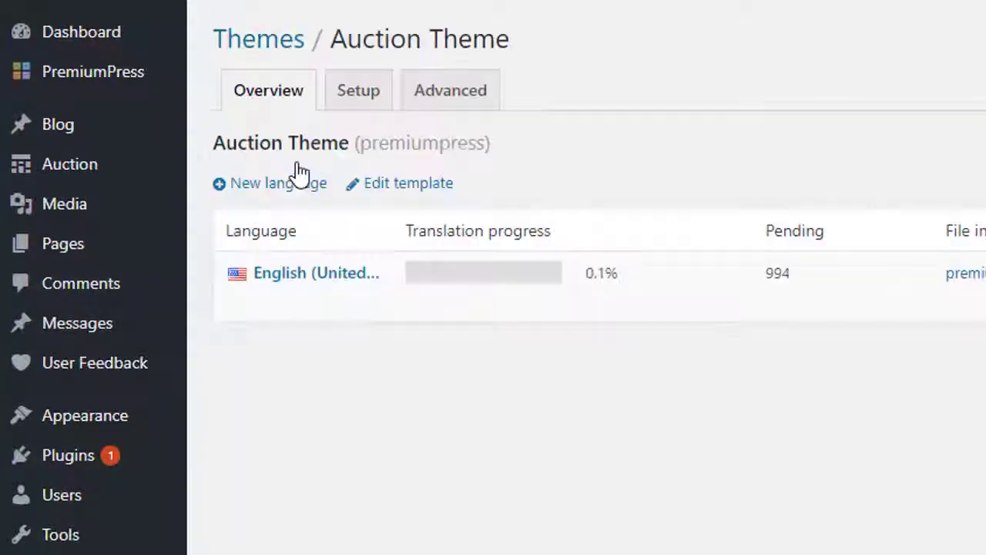
click(289, 197)
click(289, 196)
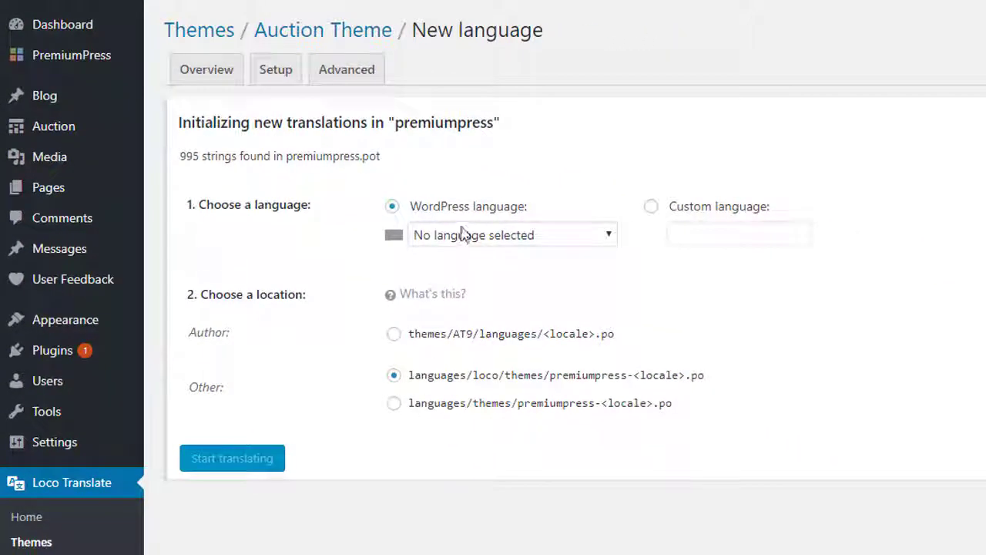
- Create the Chinese (China) translation file premiumpress-zh_CN and return to the themes list
click(465, 233)
scroll(459, 282, down, 15)
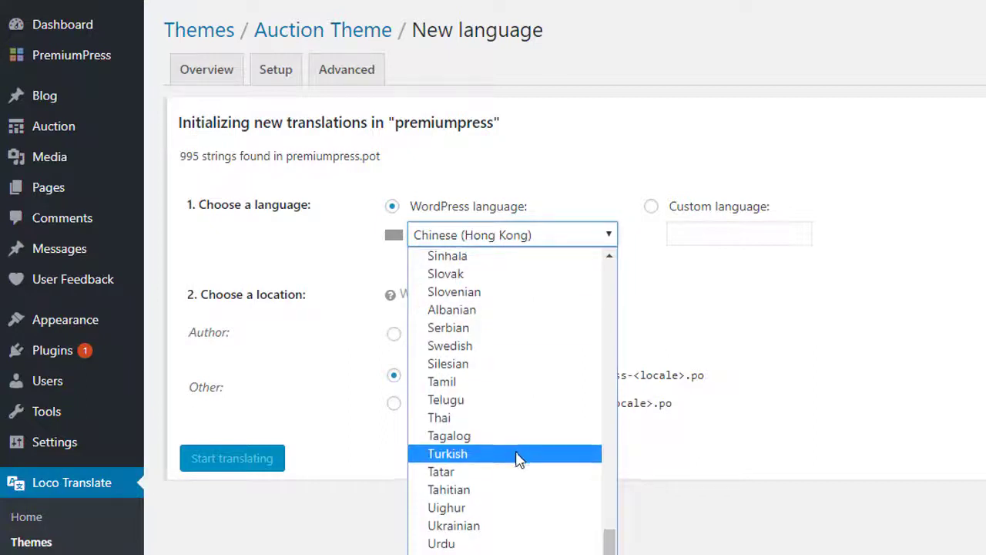
scroll(493, 532, down, 1)
key(Return)
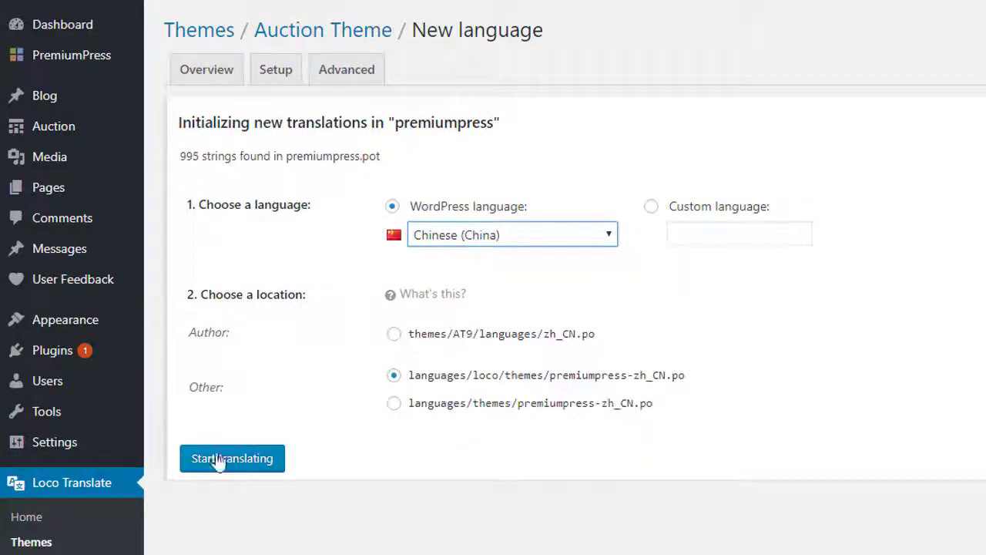
click(219, 461)
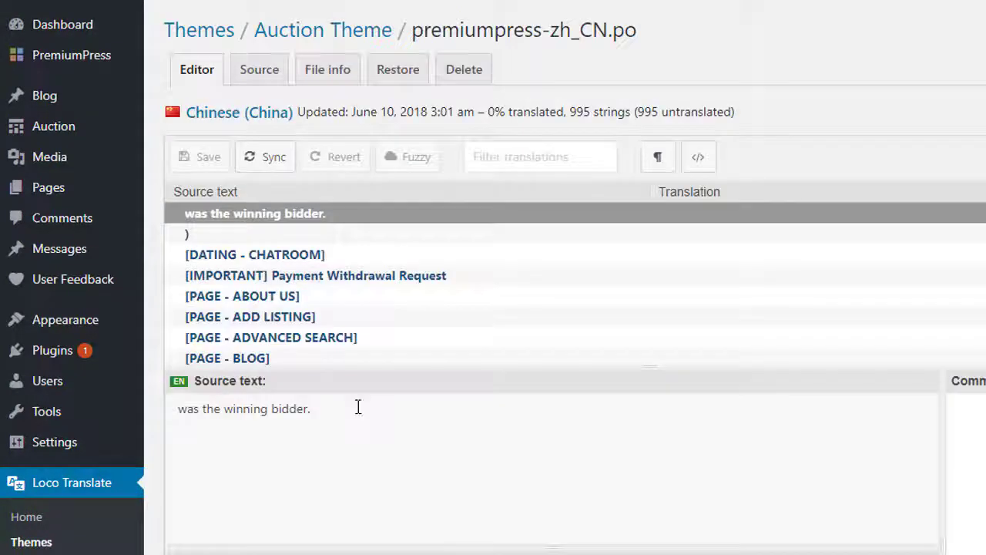
click(26, 544)
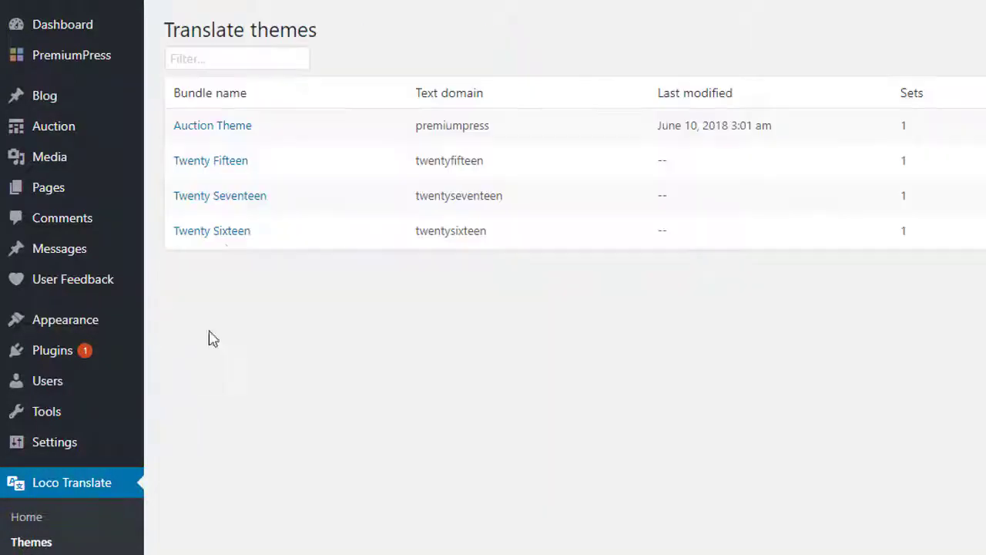
- Create a Spanish (Spain) translation file for the Auction Theme
click(231, 137)
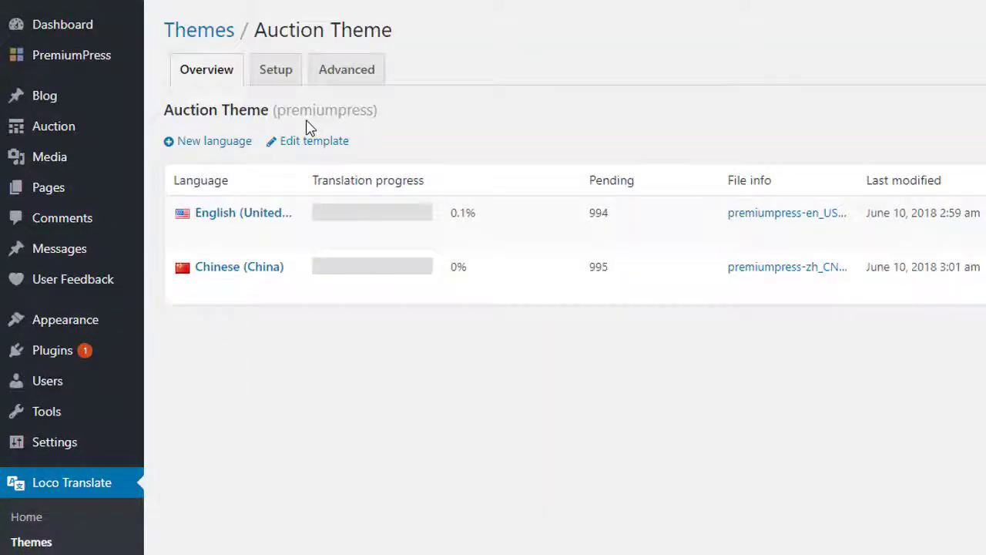
click(229, 144)
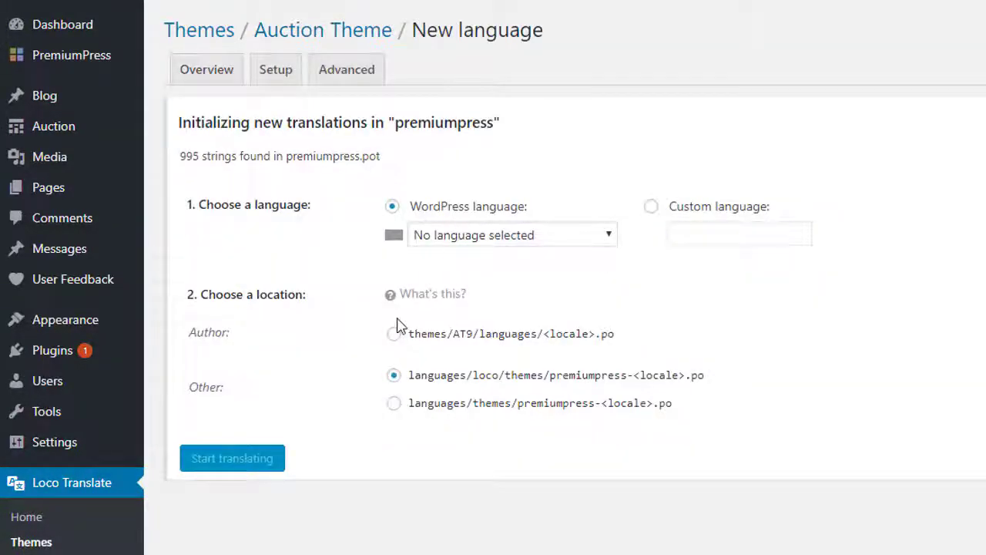
click(481, 237)
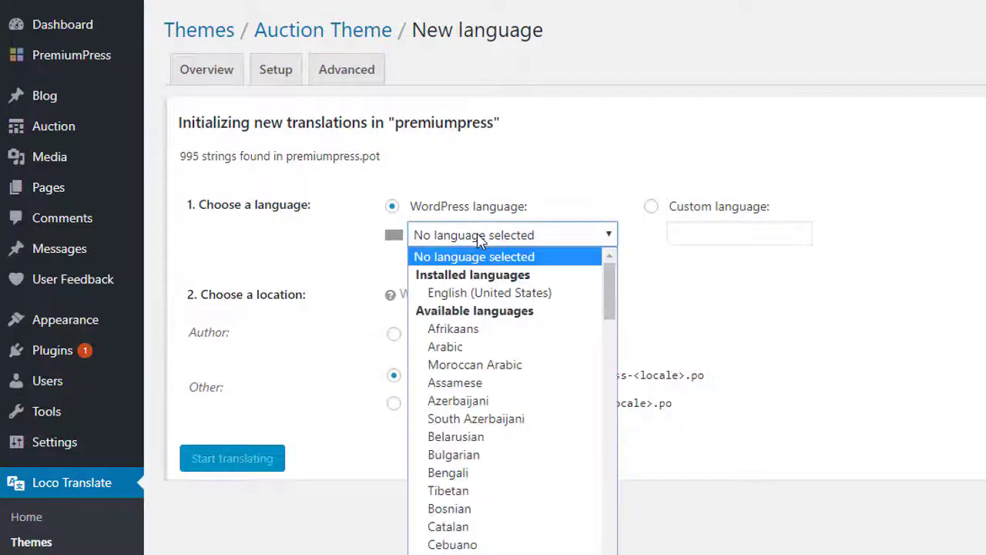
scroll(480, 242, down, 3)
scroll(595, 493, down, 5)
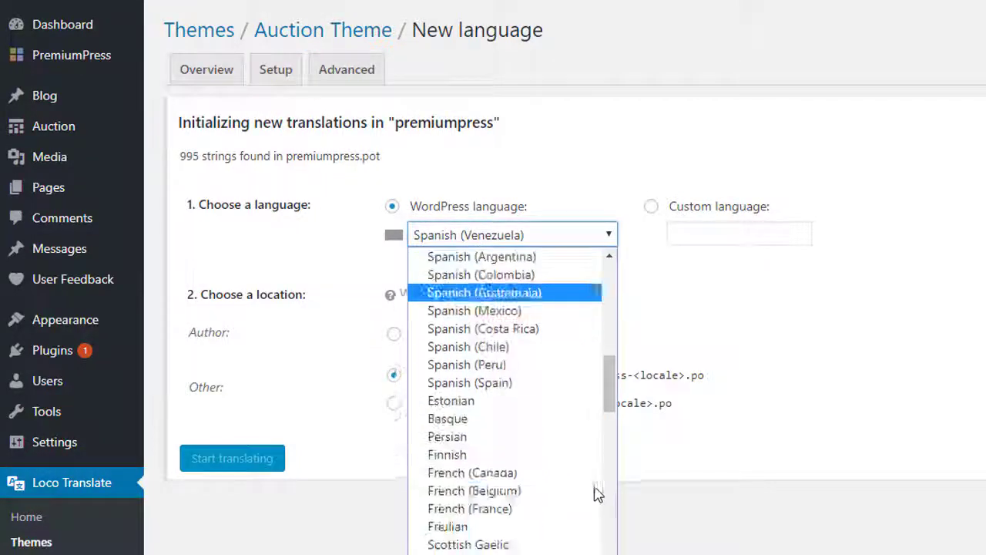
click(472, 383)
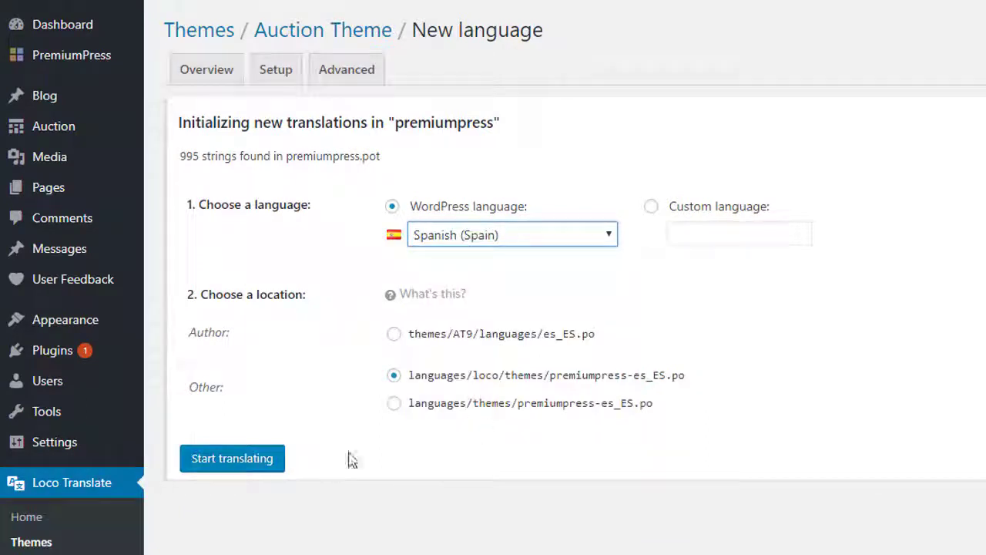
click(217, 464)
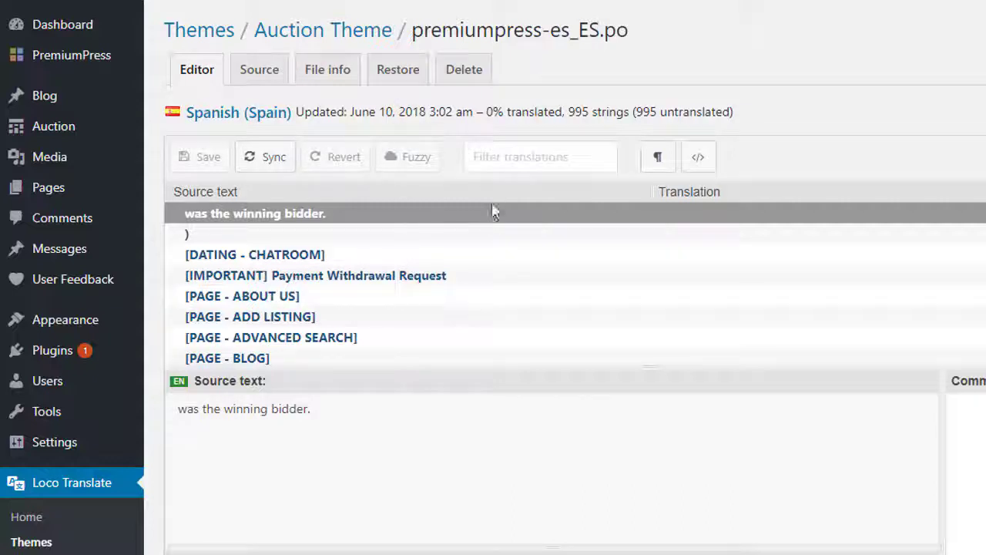
- Translate My Account as 'testing spanish', save and sync the Spanish file, then return to Themes
click(581, 163)
text(my ac)
click(275, 257)
scroll(337, 433, down, 3)
click(319, 491)
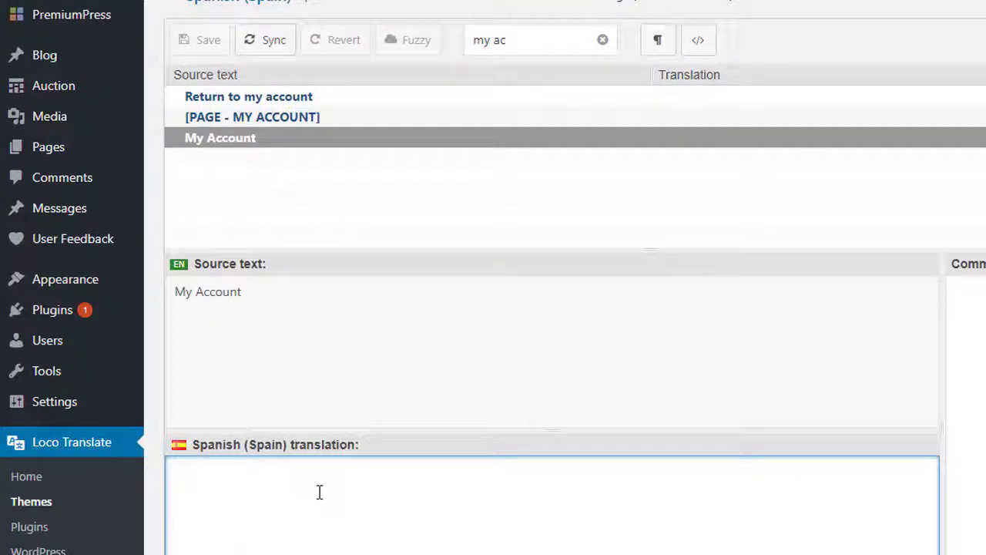
text(testing spanish)
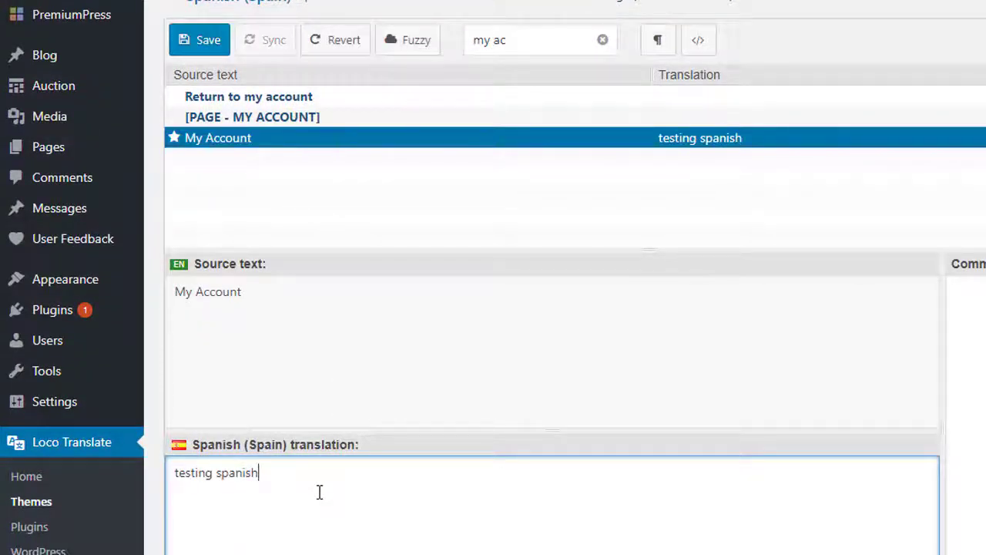
click(198, 42)
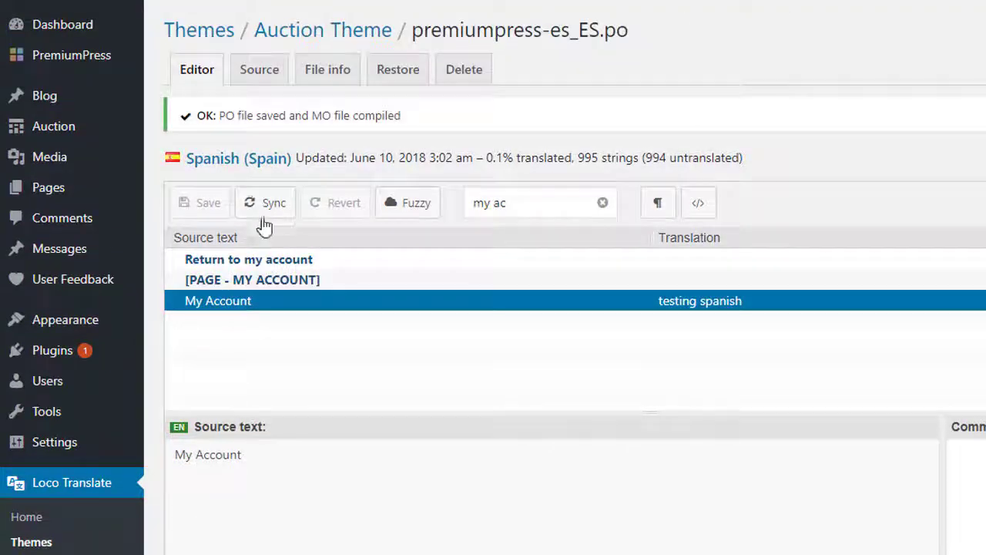
click(264, 214)
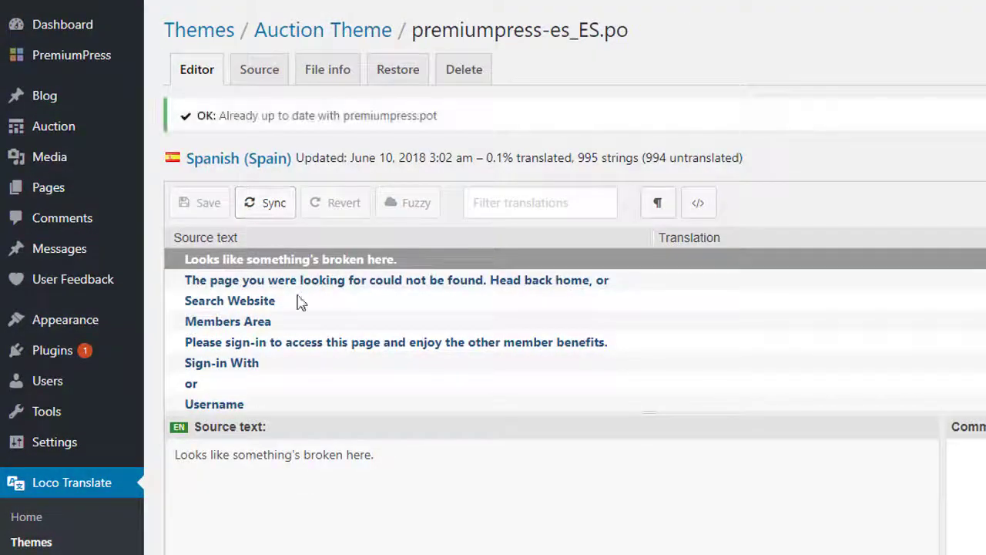
click(35, 544)
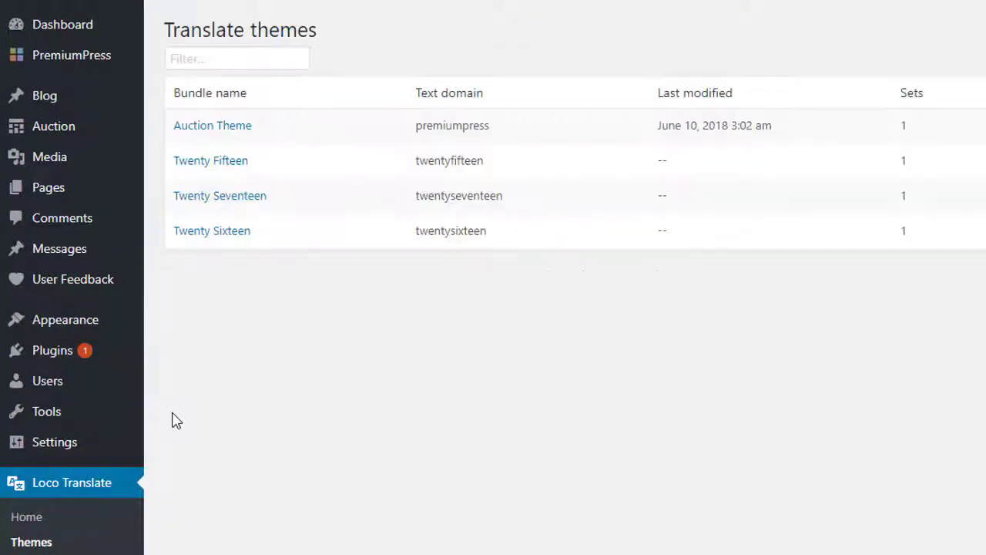
- Open the Chinese (China) file and select the My Account string via the filter
click(223, 130)
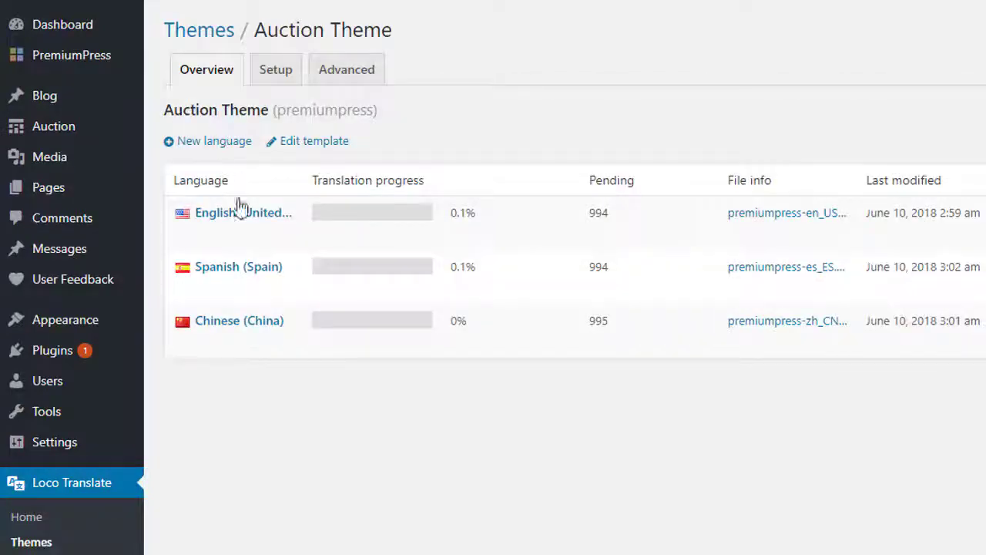
click(222, 326)
click(538, 155)
text(my acc)
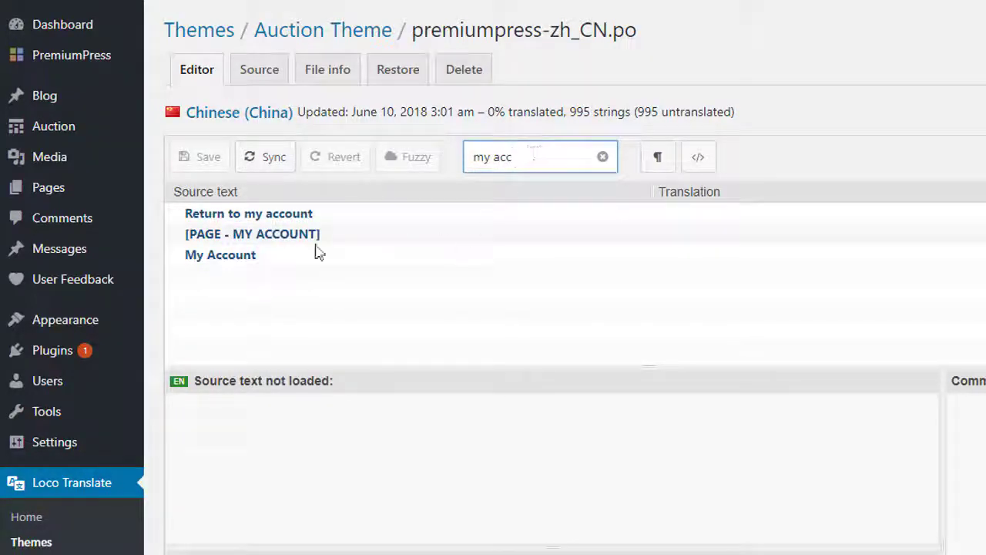
click(302, 255)
- Enter 'testing chinese' for My Account, then save and sync the Chinese file
scroll(306, 487, down, 2)
click(294, 485)
text(testing china)
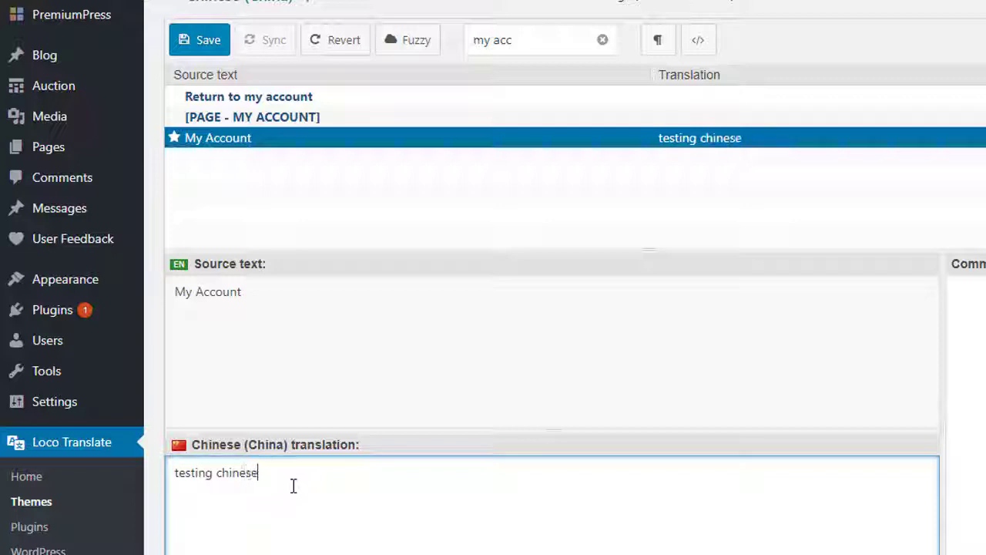
scroll(282, 276, up, 2)
click(196, 158)
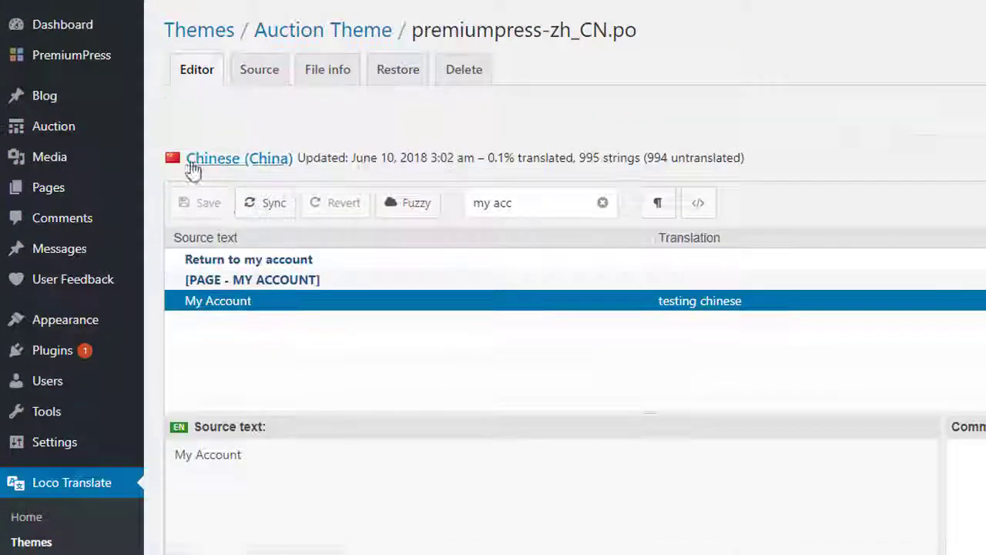
click(290, 206)
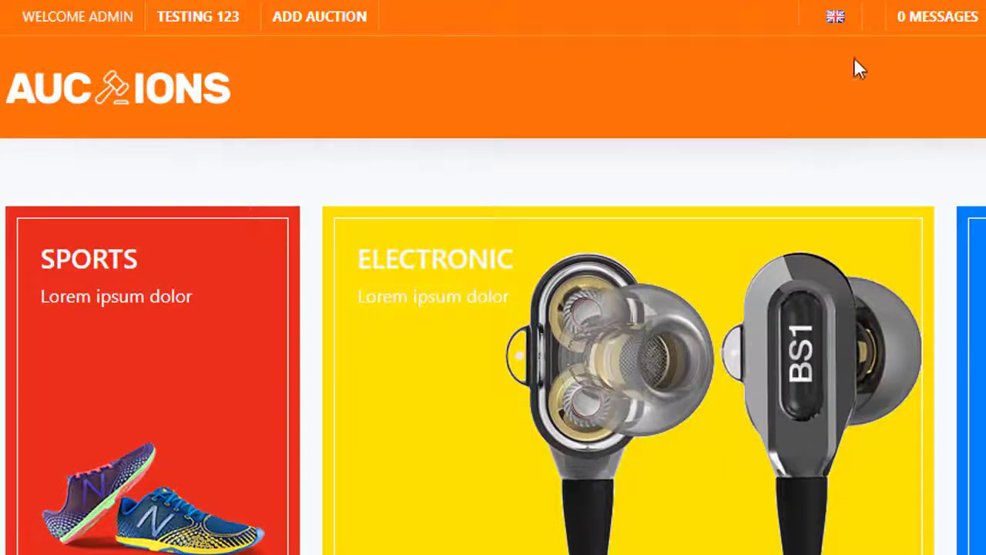
- Switch the header flag dropdown to Spanish, then to Chinese, showing TESTING CHINESE
click(831, 22)
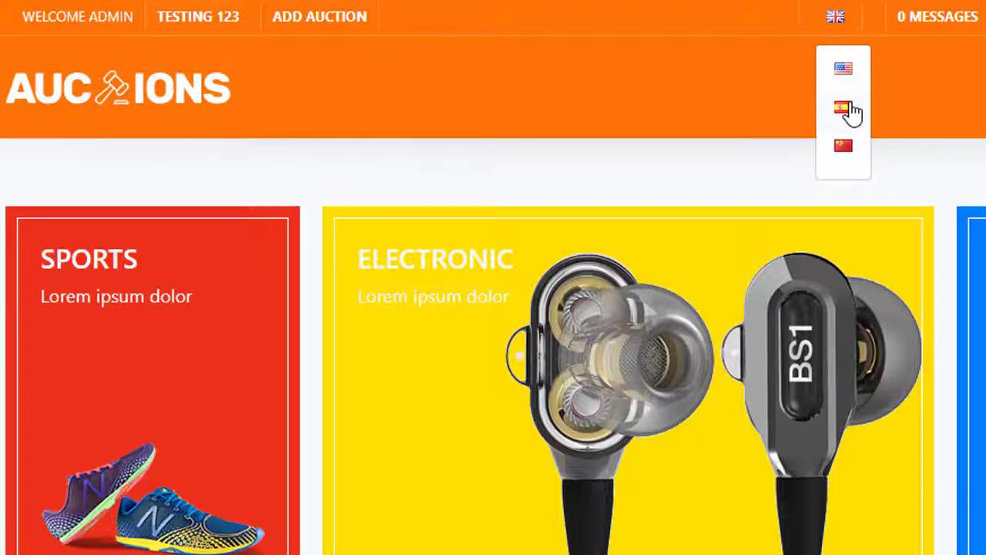
click(852, 114)
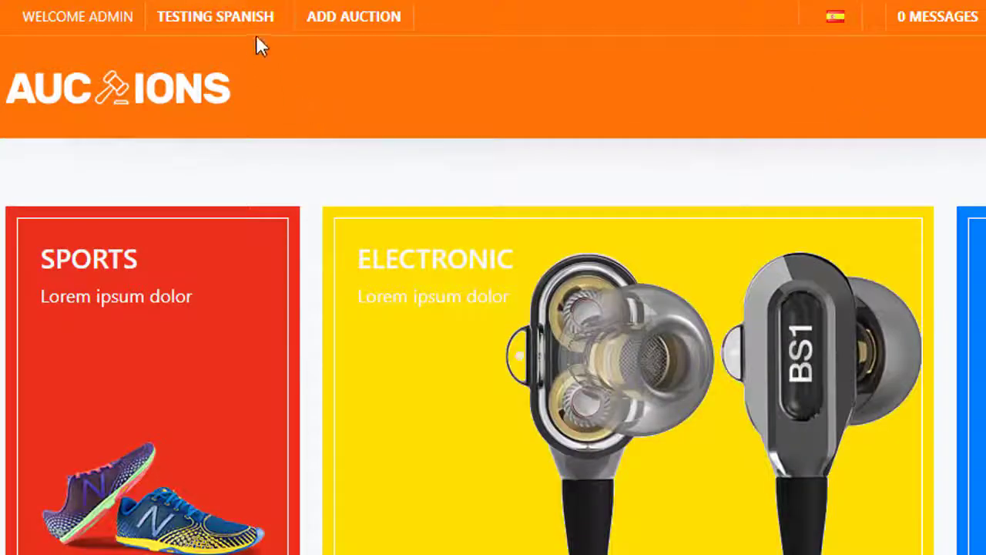
click(835, 21)
click(845, 189)
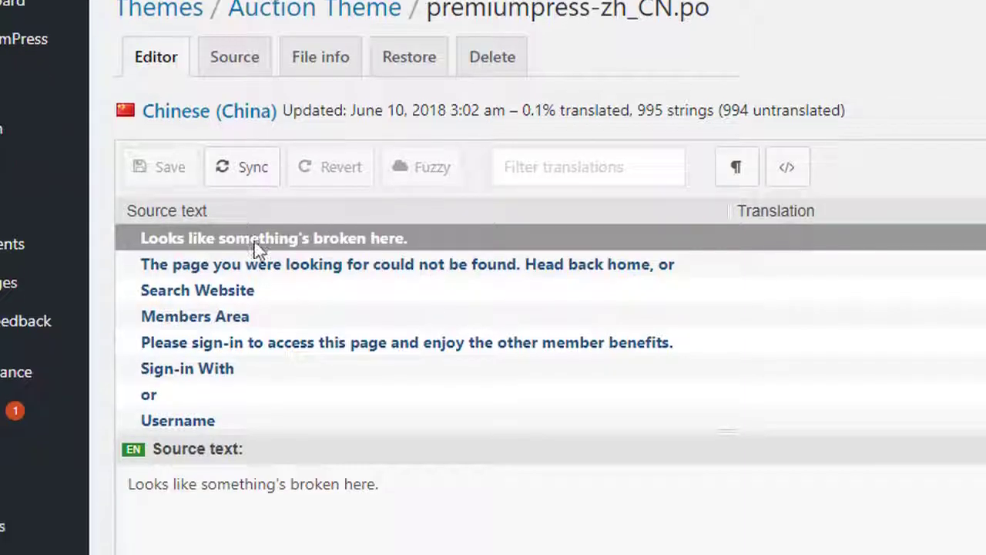
- Edit the Auction Theme template and add the source string 'add auction 123'
scroll(257, 248, down, 5)
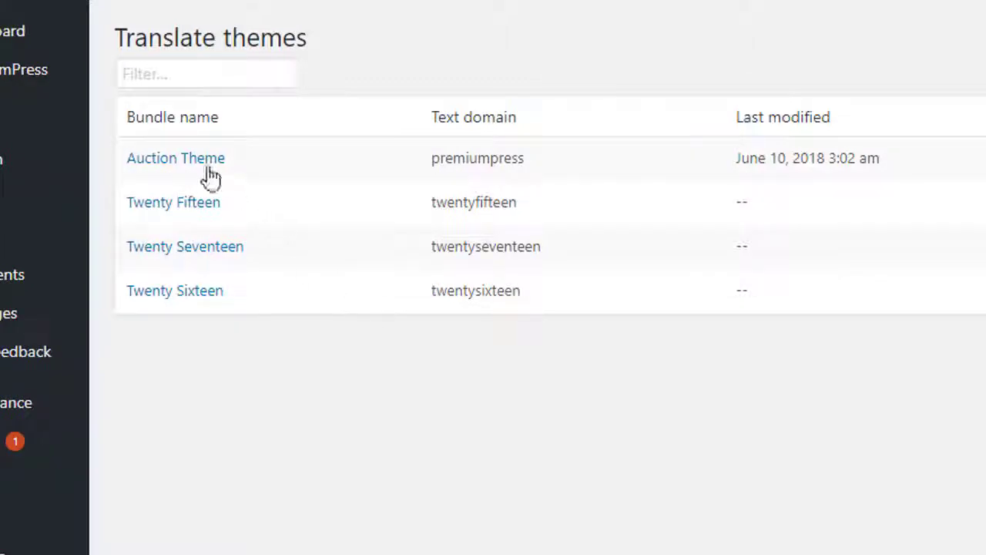
click(206, 164)
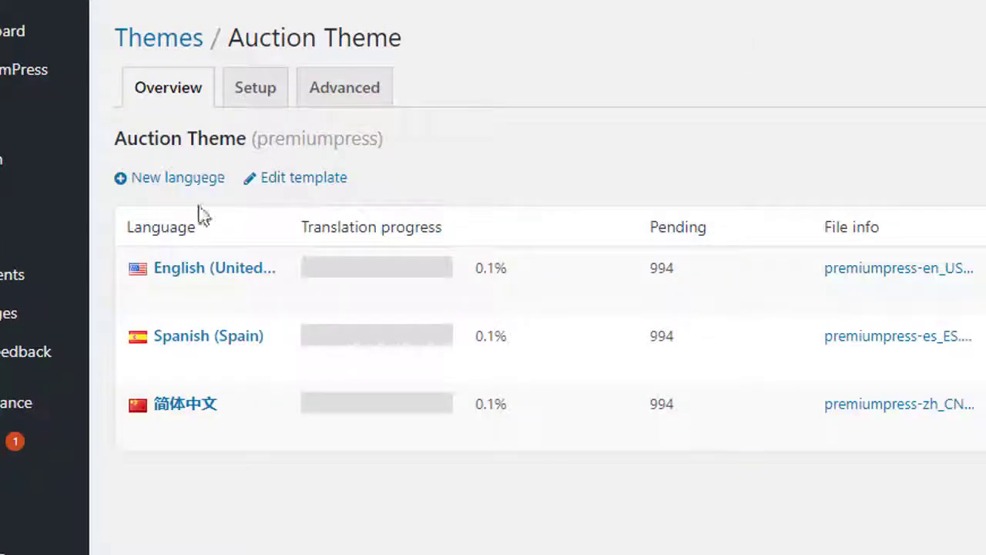
click(303, 185)
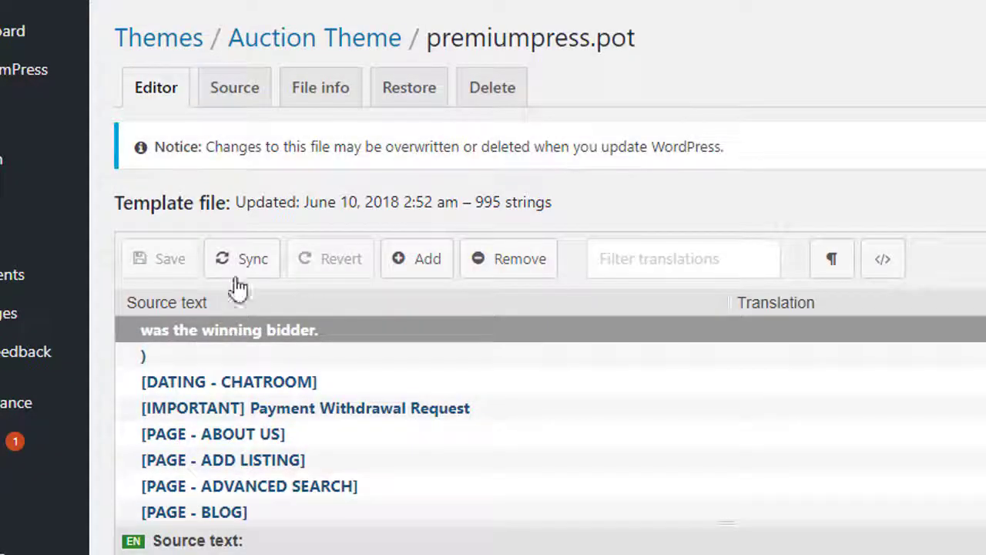
click(414, 264)
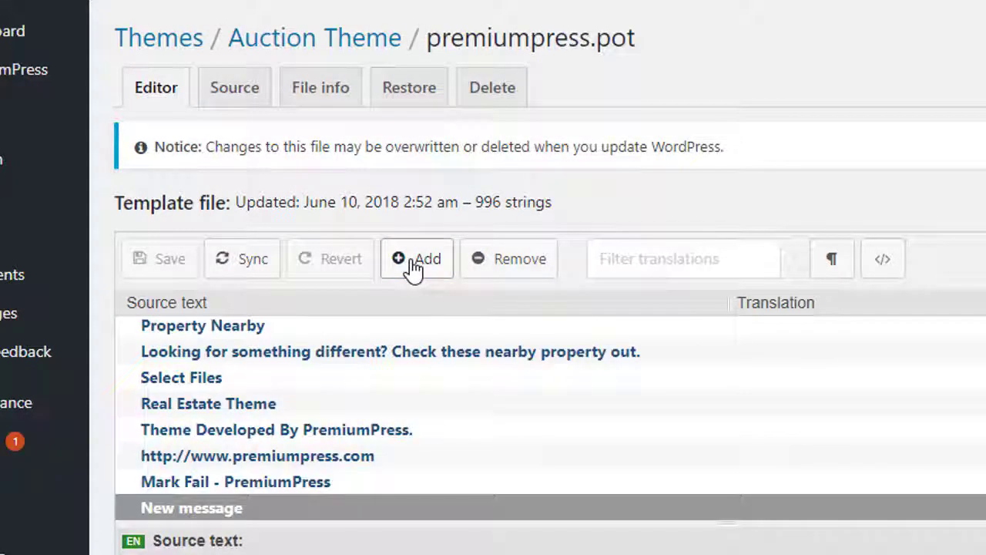
scroll(352, 458, down, 1)
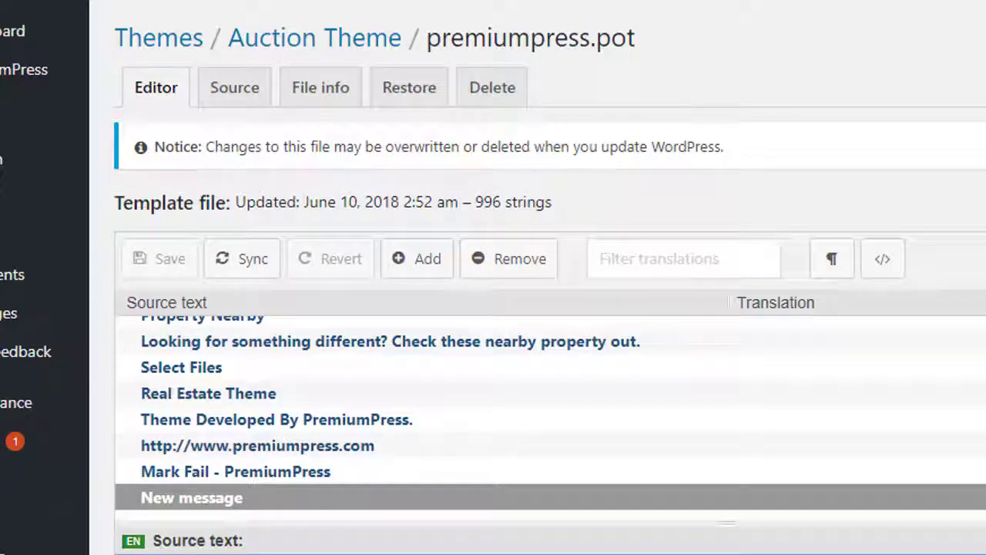
text(ad)
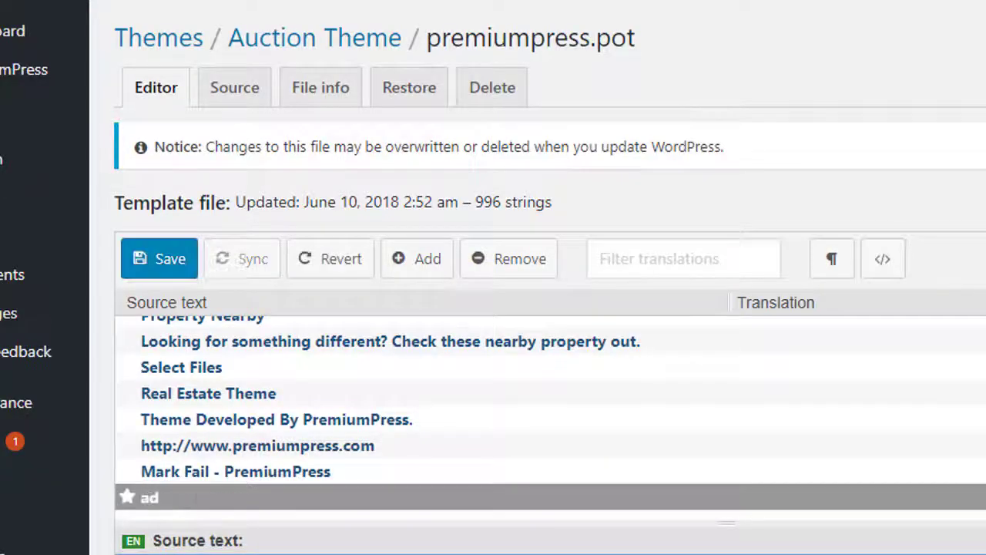
text(d auction)
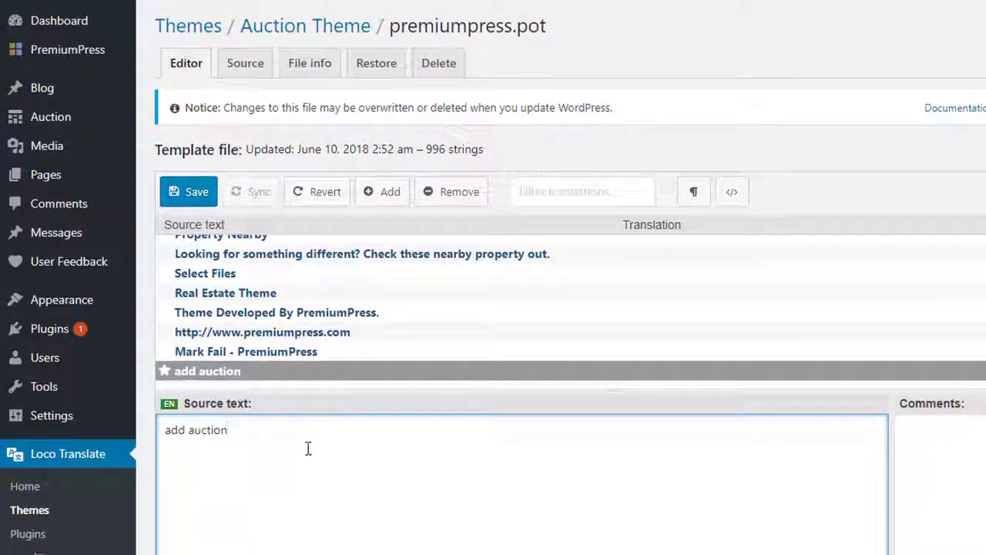
scroll(308, 448, down, 2)
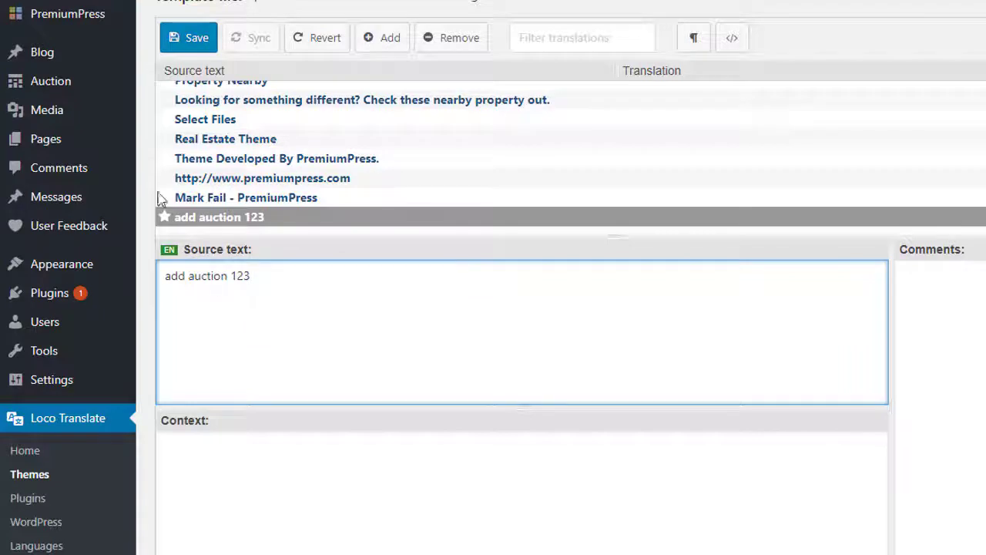
- Save and sync the premiumpress.pot template, then leave for the themes list
click(178, 42)
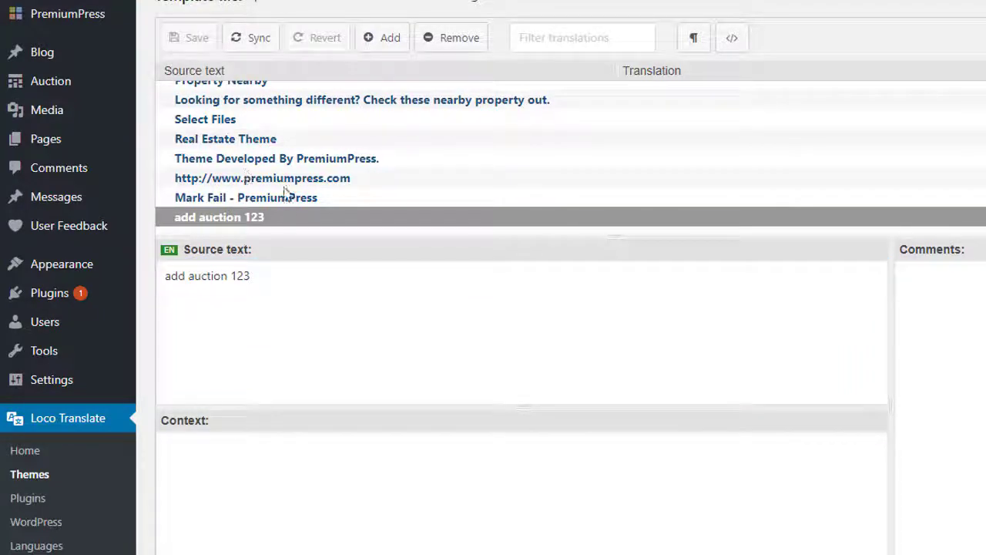
click(248, 38)
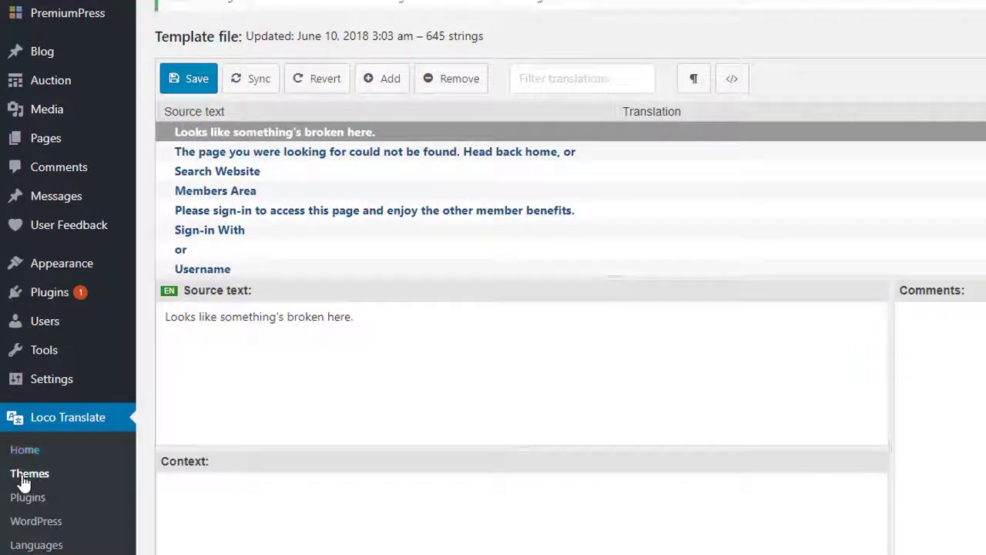
click(25, 476)
click(647, 52)
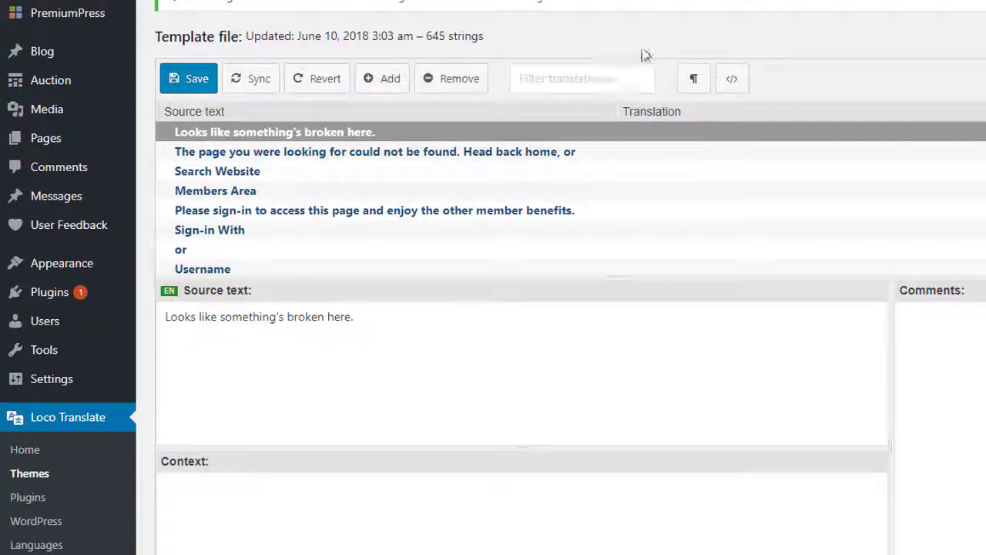
- In the English (United States) file, filter by 'add au' and select Add Auction's translation box
click(221, 134)
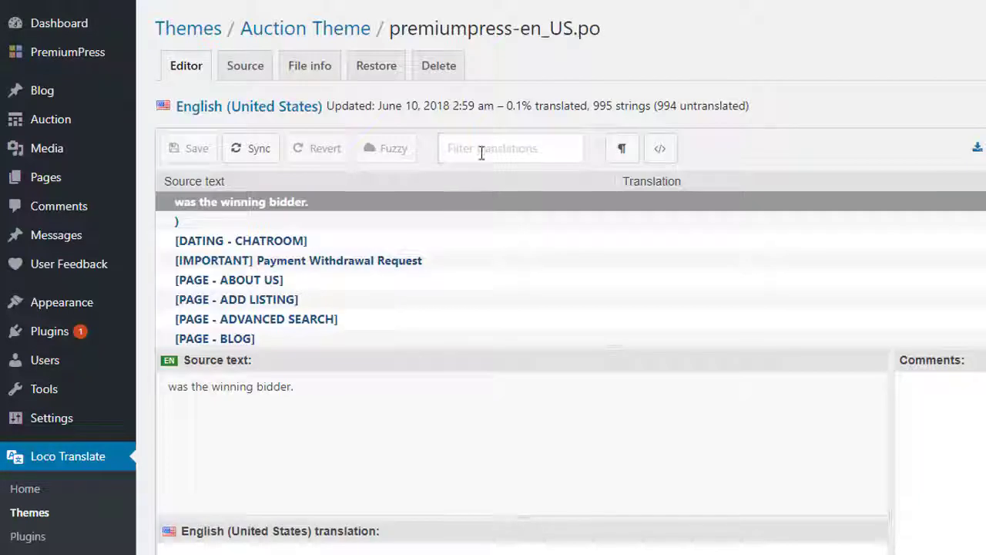
click(481, 151)
text(ad)
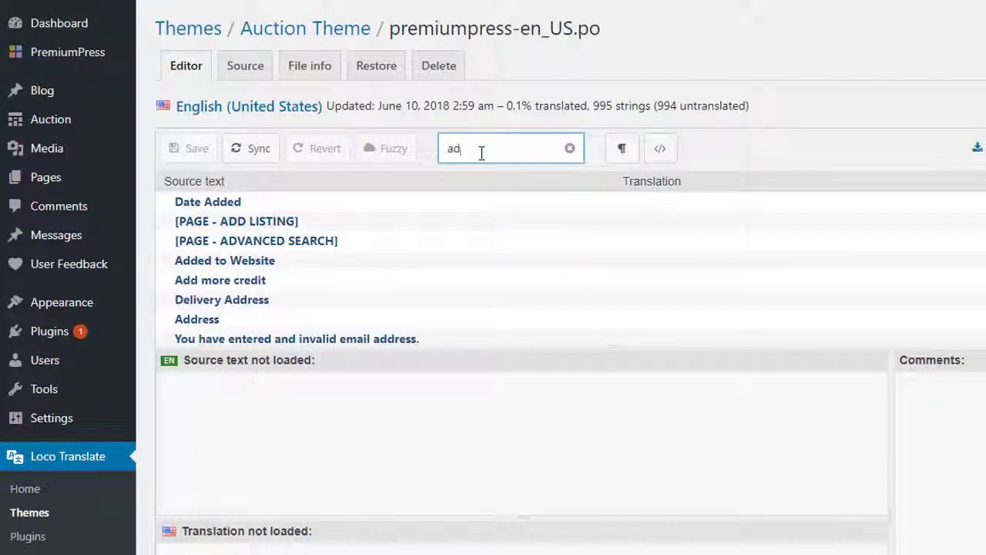
text(d au)
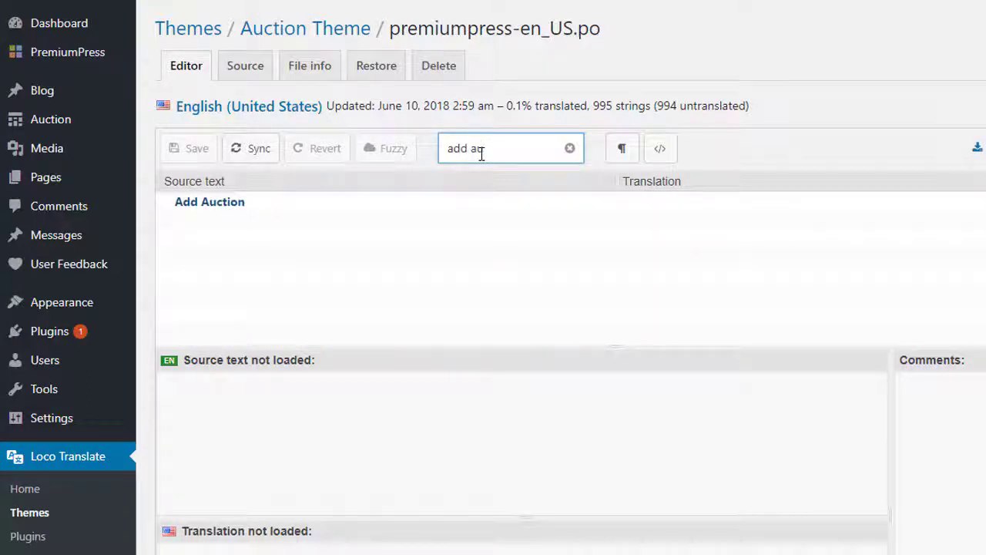
click(314, 205)
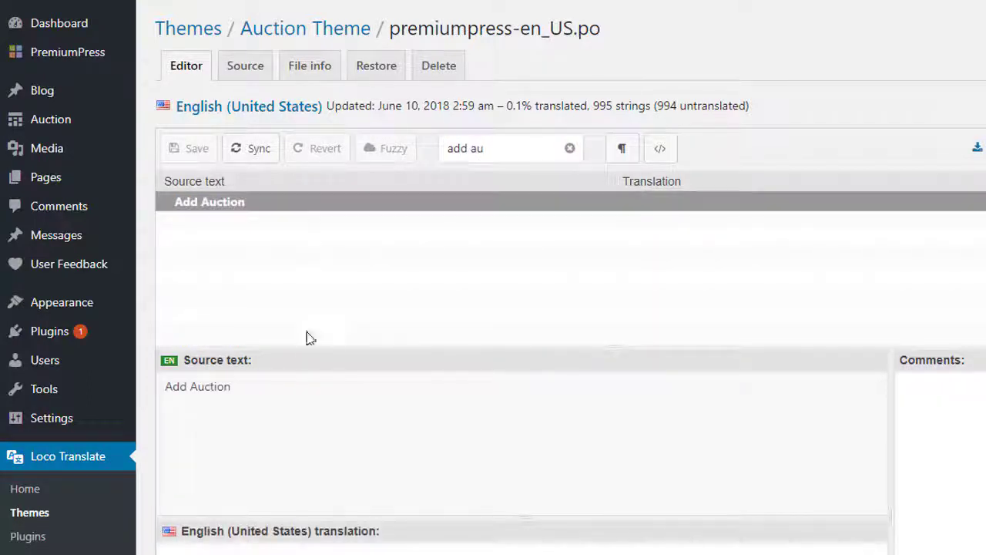
scroll(301, 477, down, 2)
click(299, 464)
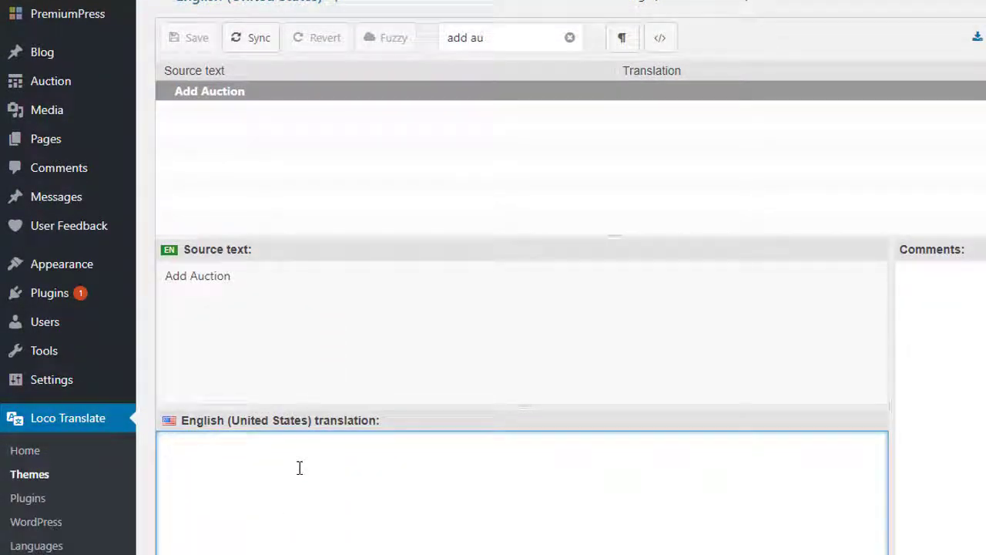